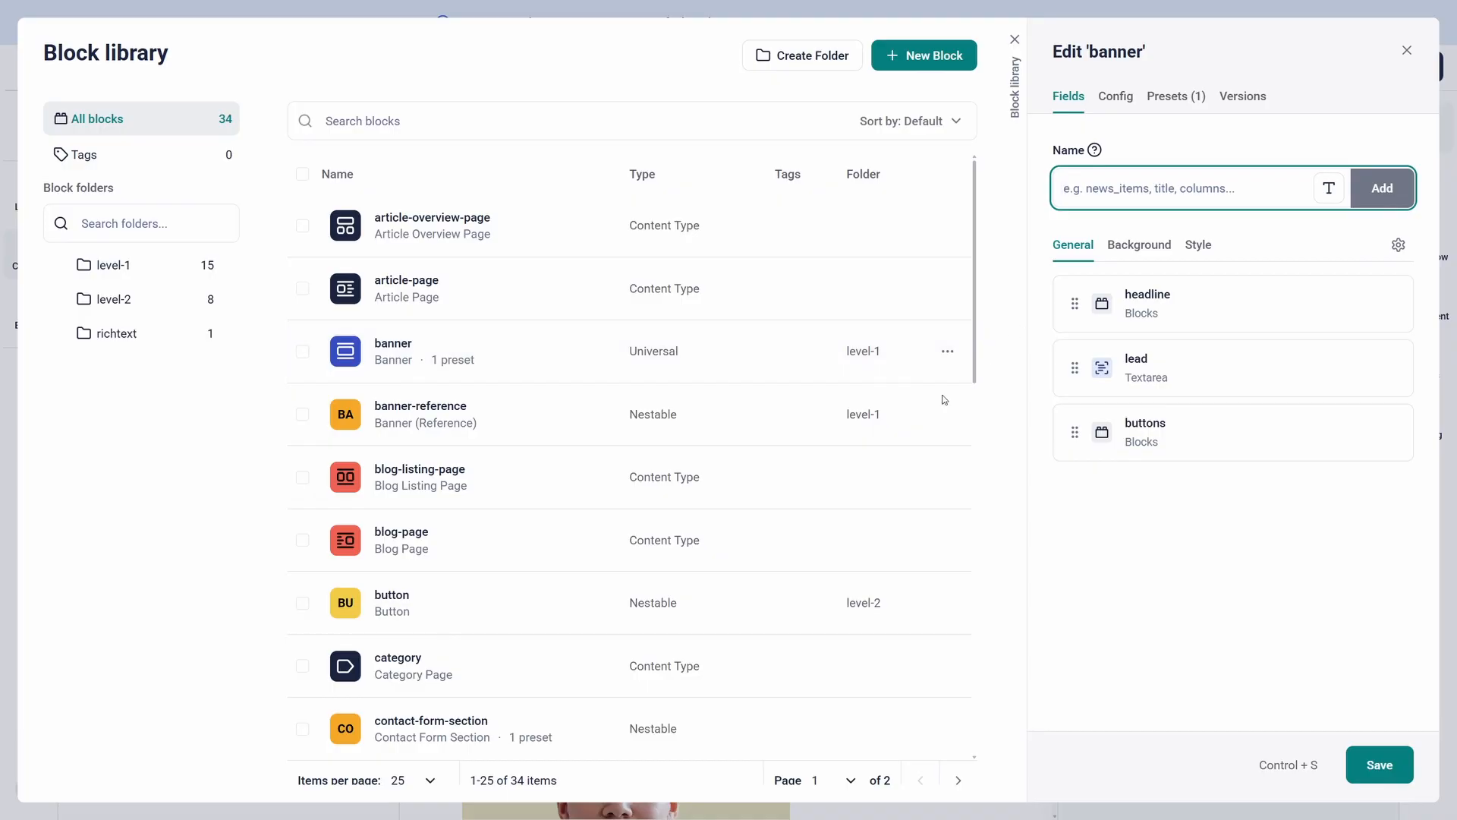
# Look through the block library, viewing the default-page block's fields and the level-1 folder, and close the library.
pyautogui.click(445, 532)
pyautogui.scroll(-3, 448, 535)
pyautogui.click(465, 617)
pyautogui.scroll(-3, 465, 617)
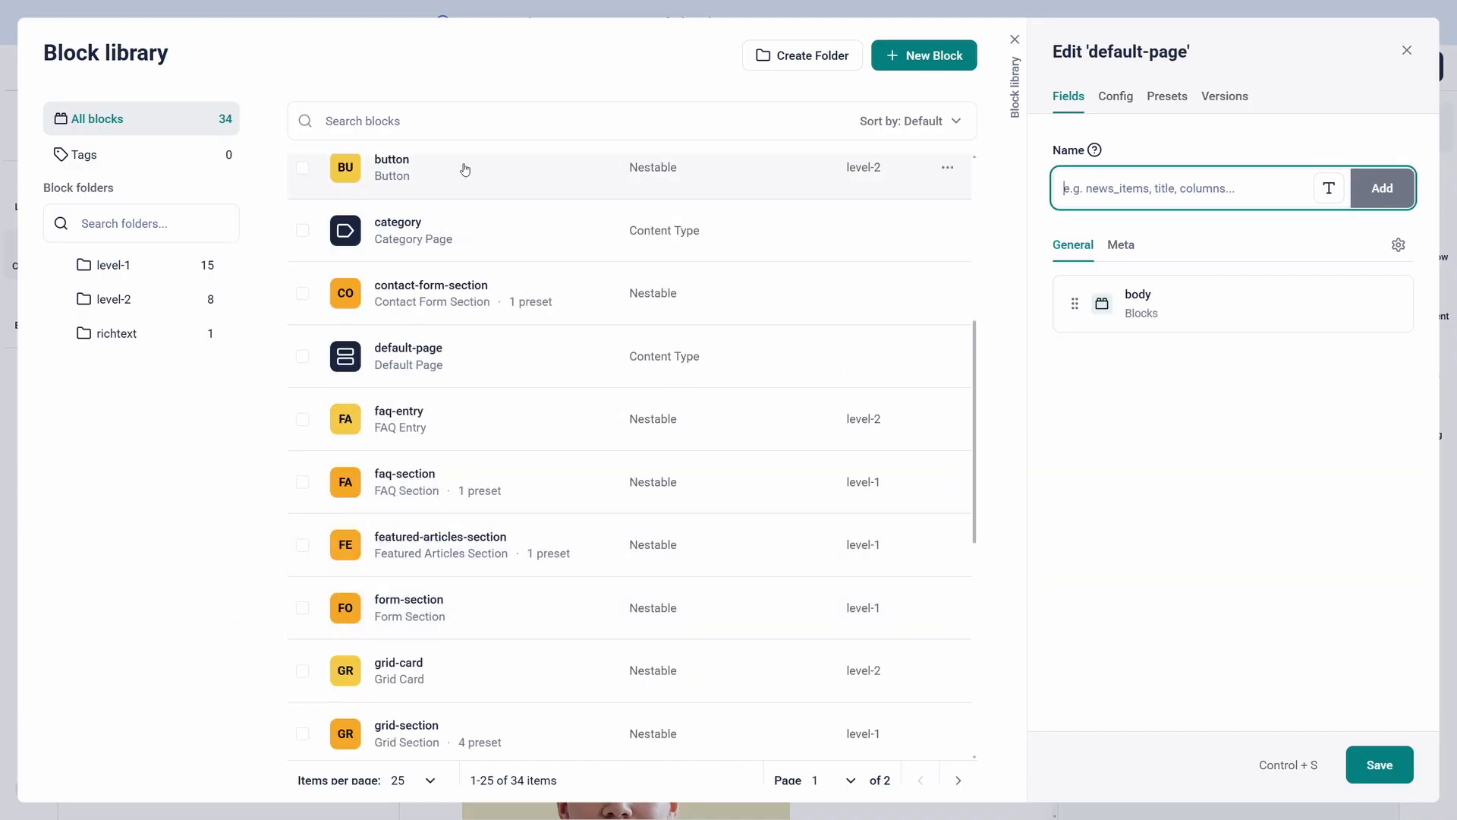
pyautogui.click(107, 270)
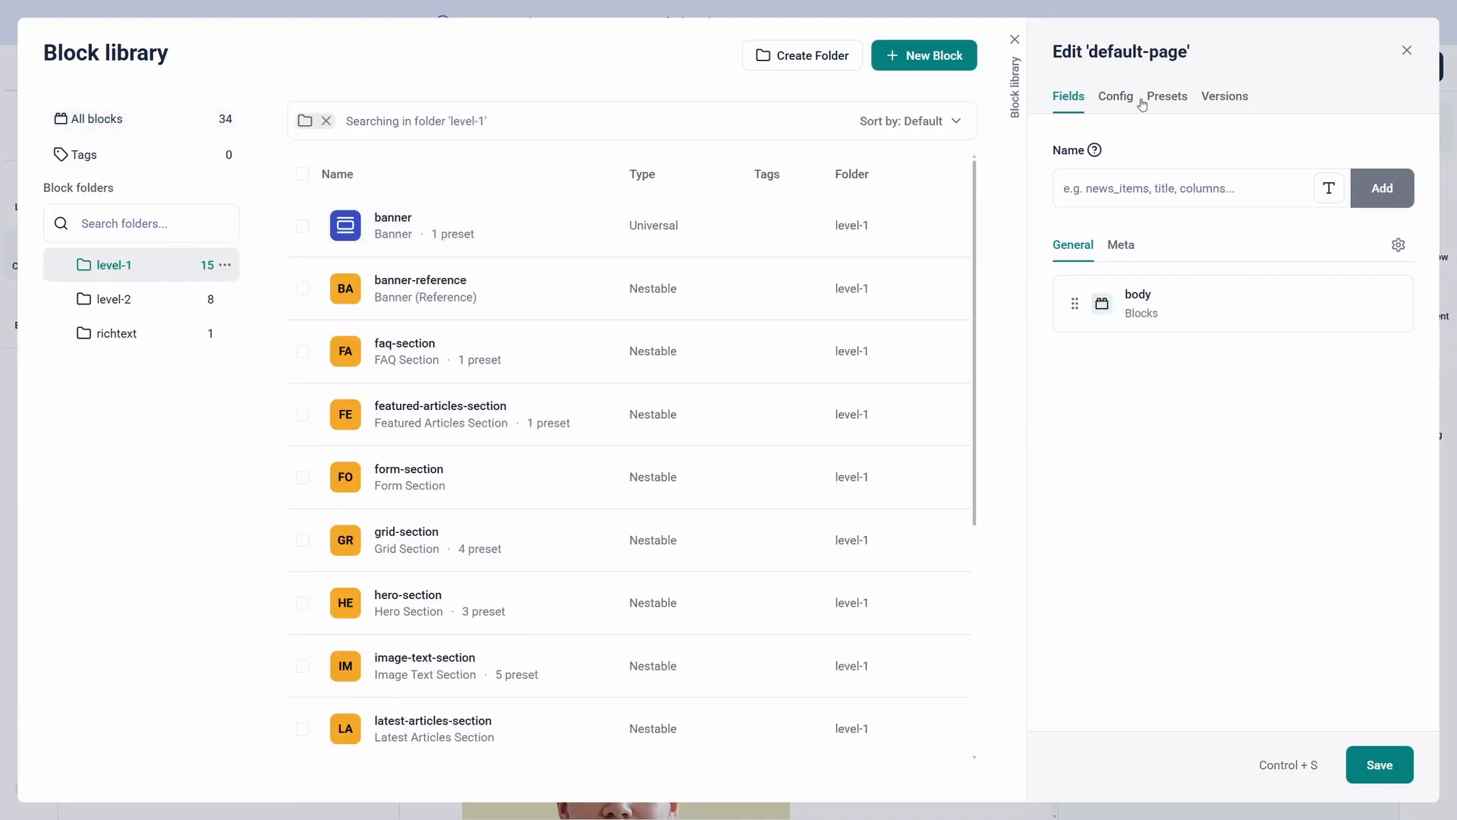
pyautogui.click(1406, 52)
# Open the Services page and look through its content sections in the preview and the body list.
pyautogui.scroll(-4, 713, 377)
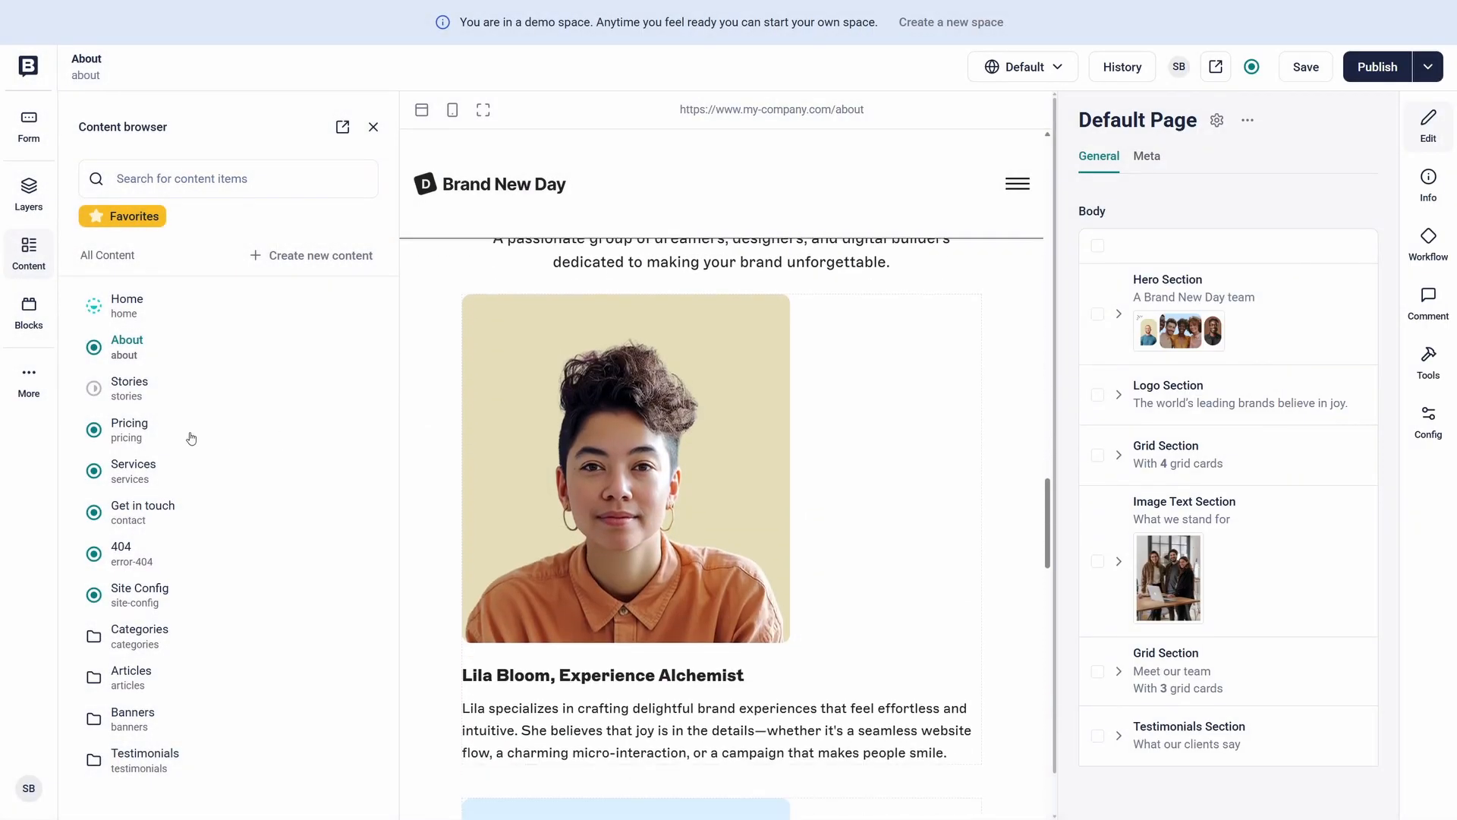
pyautogui.click(270, 463)
pyautogui.scroll(-5, 657, 452)
pyautogui.scroll(-10, 657, 451)
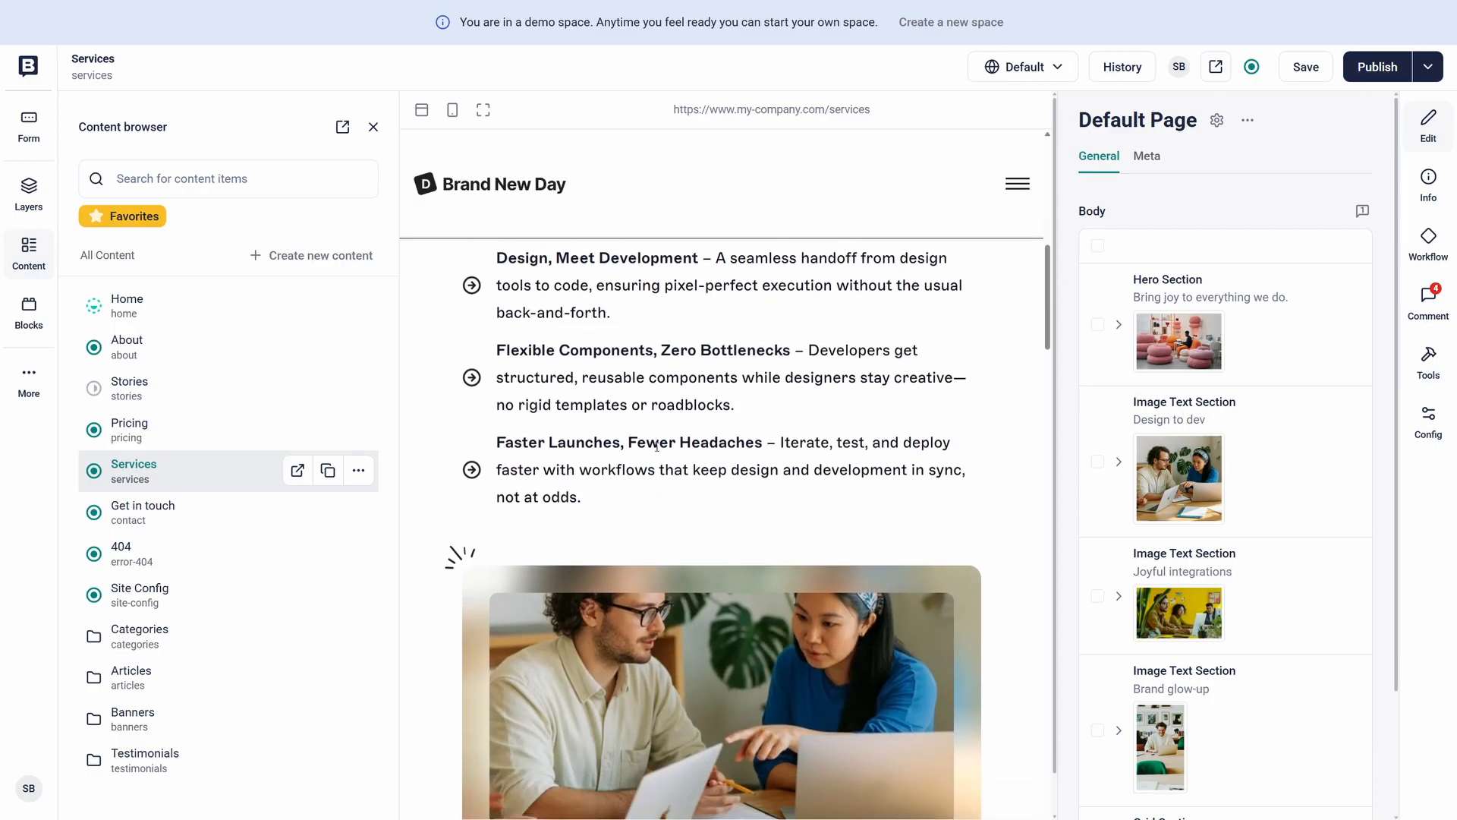
pyautogui.scroll(-10, 657, 446)
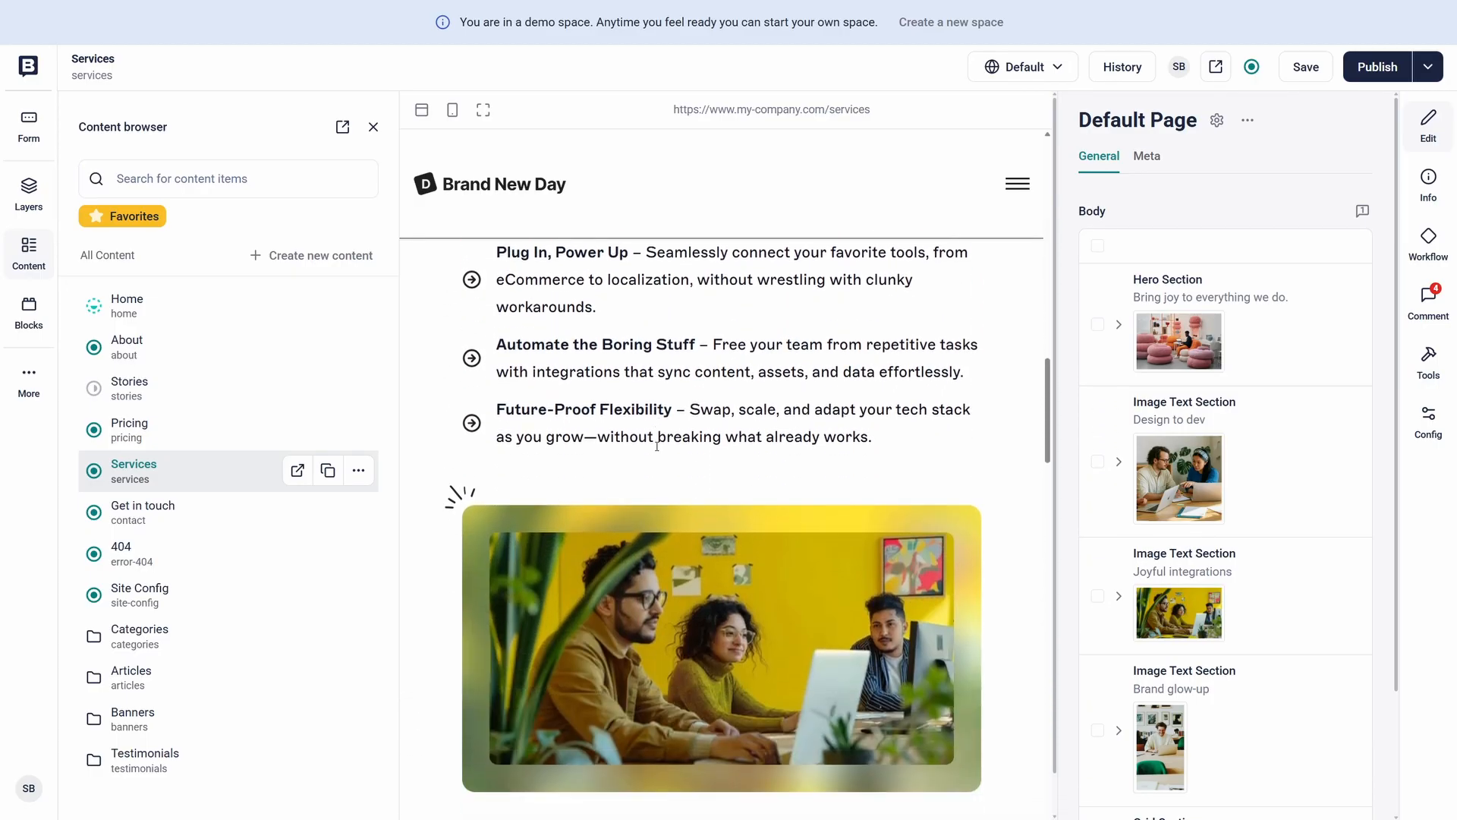
pyautogui.scroll(-2, 1212, 364)
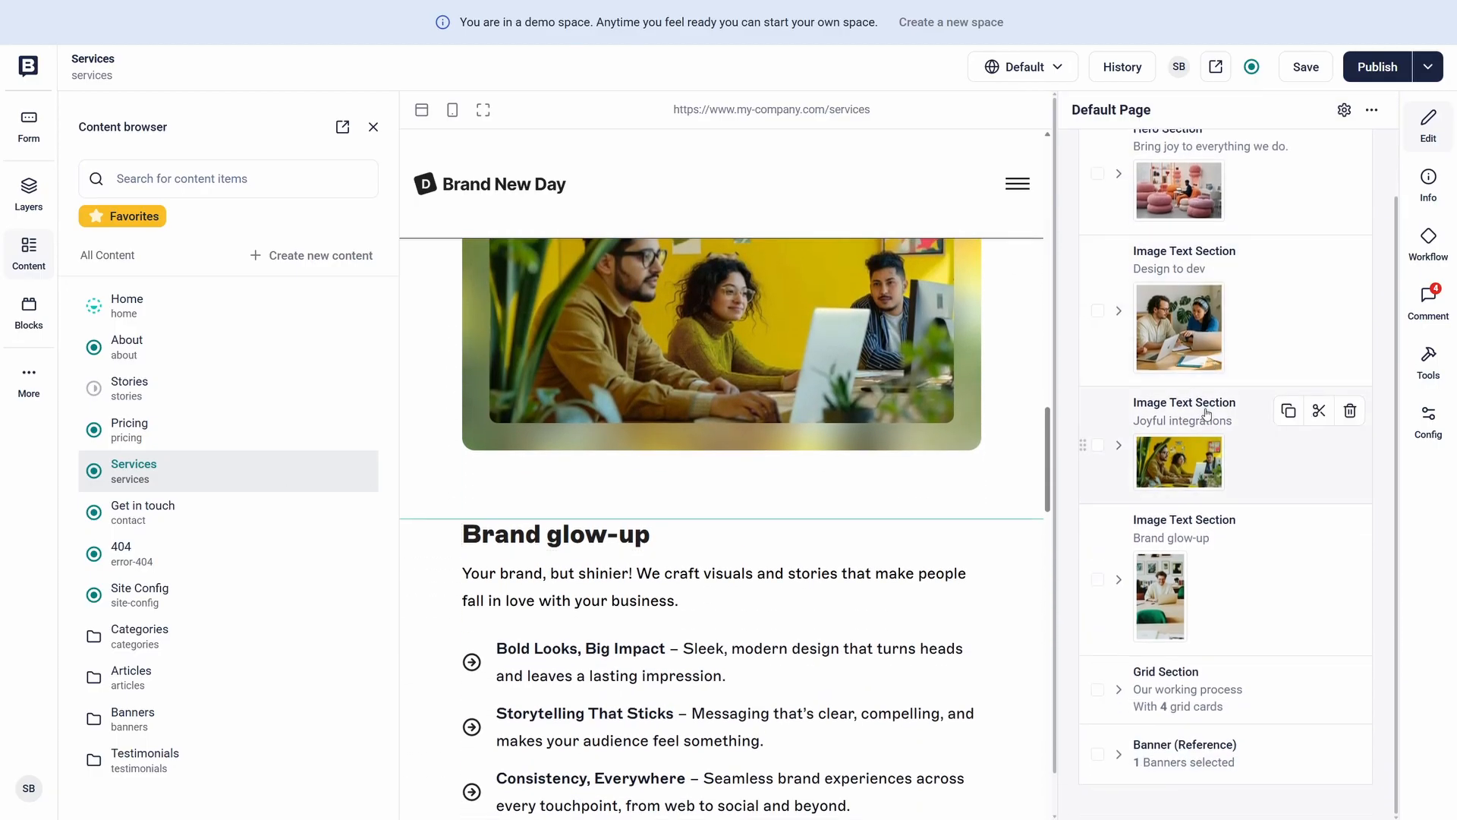
# Open the Home page and examine its sections from the hero to the featured articles in the preview.
pyautogui.click(157, 310)
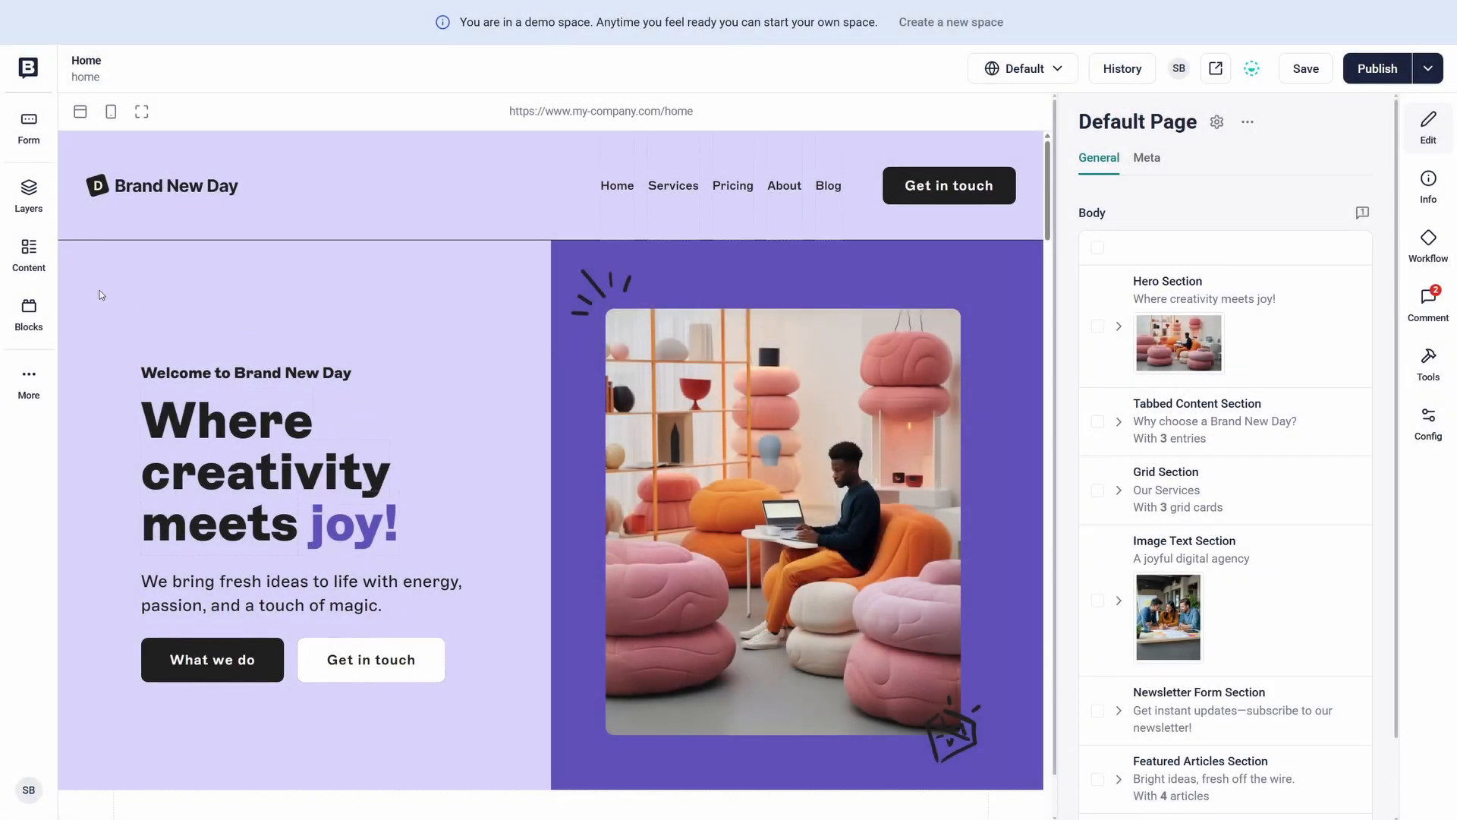
pyautogui.scroll(-6, 137, 318)
pyautogui.scroll(-10, 119, 333)
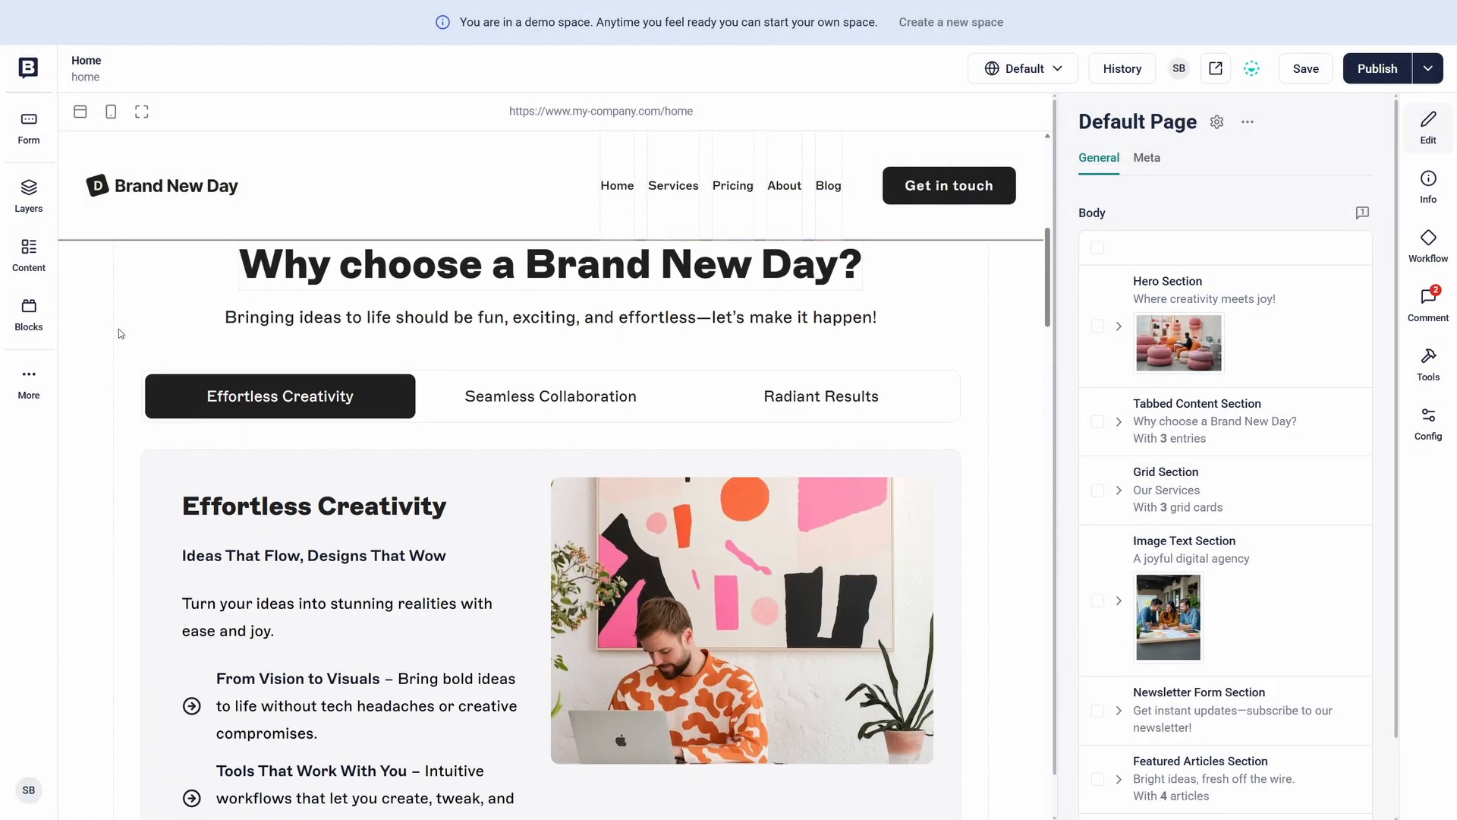
pyautogui.scroll(-10, 118, 333)
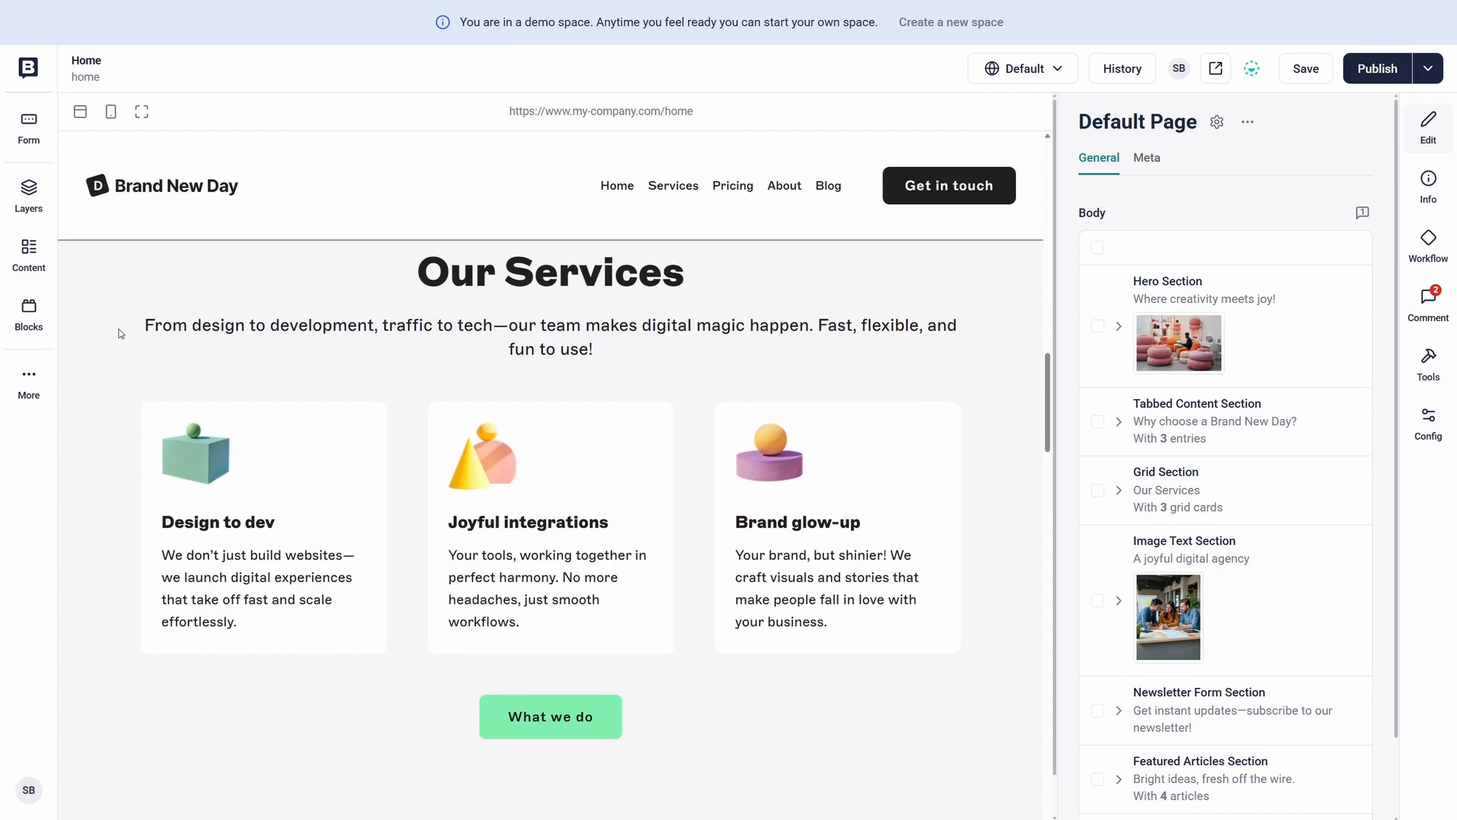
pyautogui.scroll(-9, 124, 334)
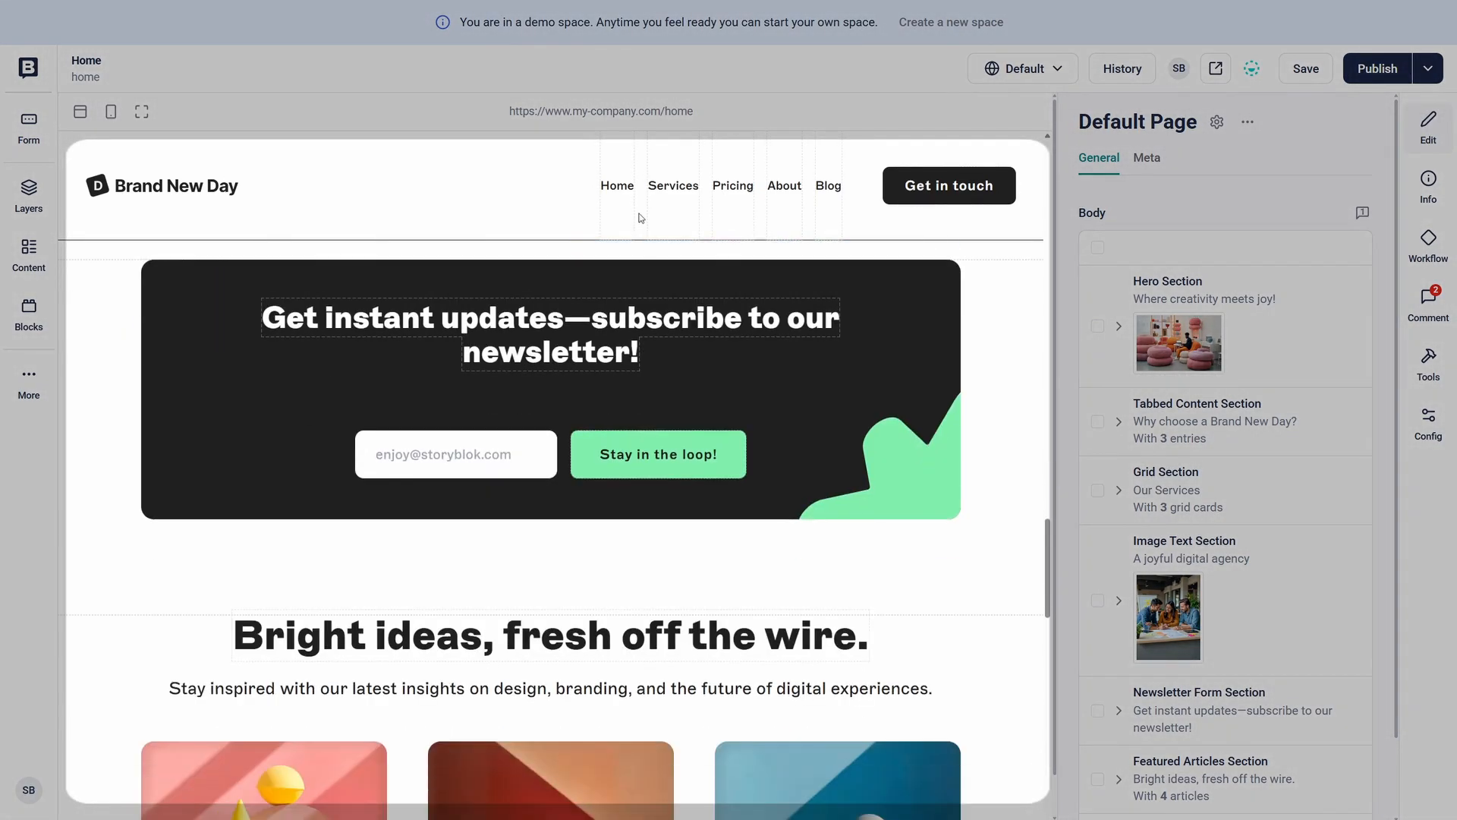
pyautogui.scroll(-5, 683, 379)
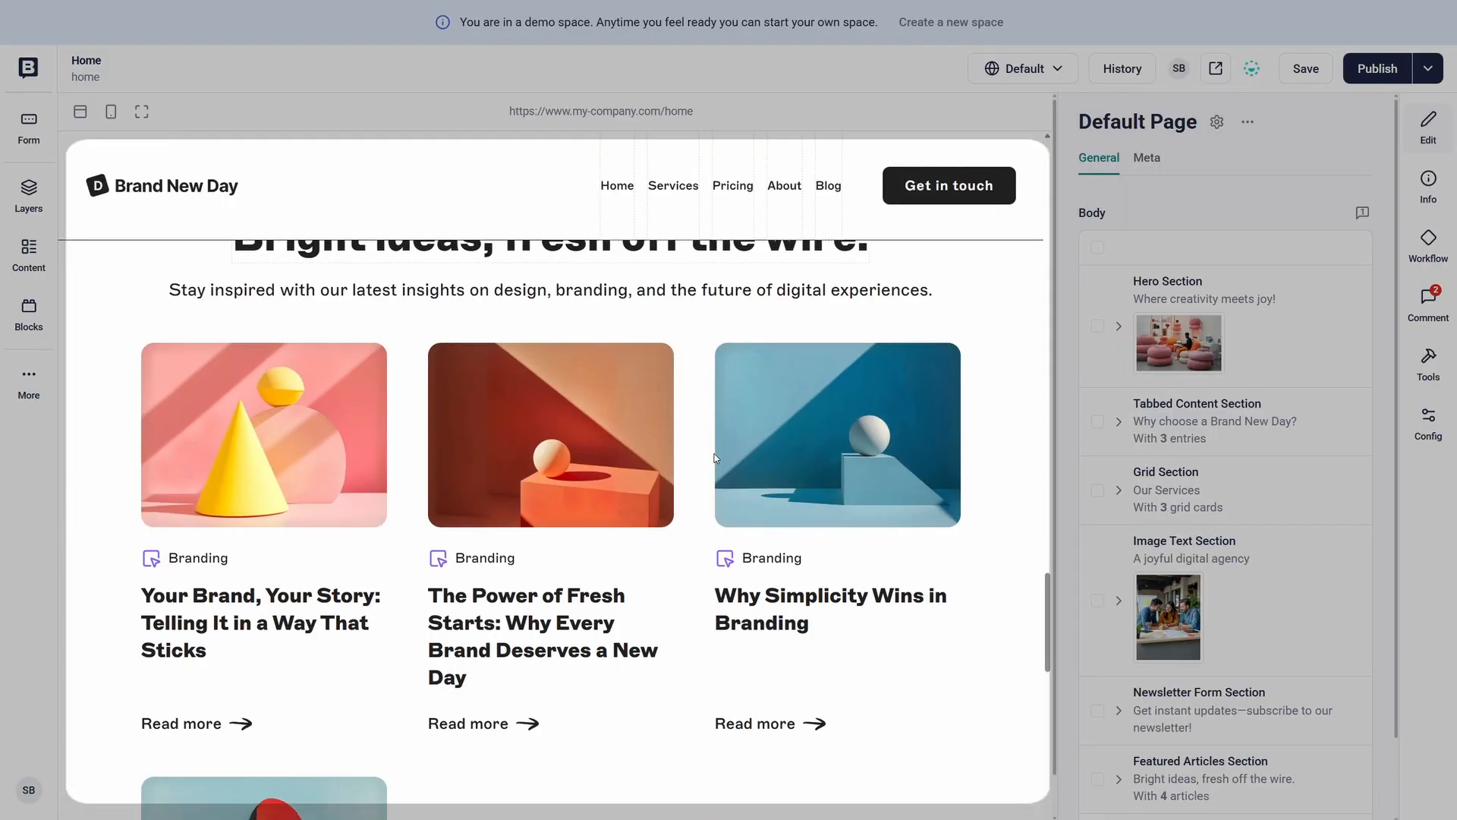
pyautogui.scroll(-3, 714, 458)
pyautogui.scroll(12, 714, 458)
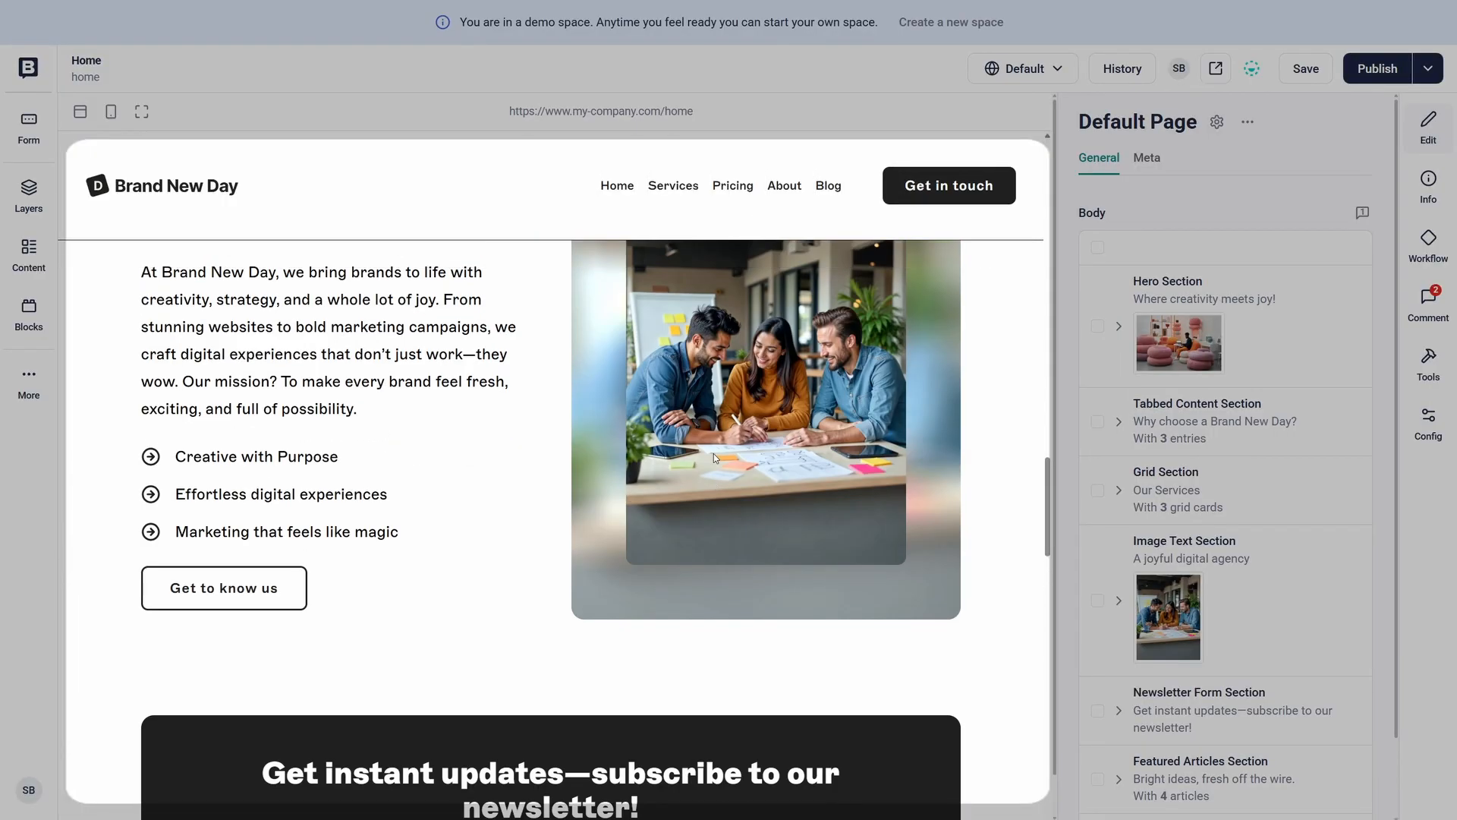
pyautogui.scroll(5, 713, 456)
pyautogui.scroll(-2, 714, 457)
# Open the Effortless Creativity tabbed content entry from the preview and review its editable fields.
pyautogui.click(299, 346)
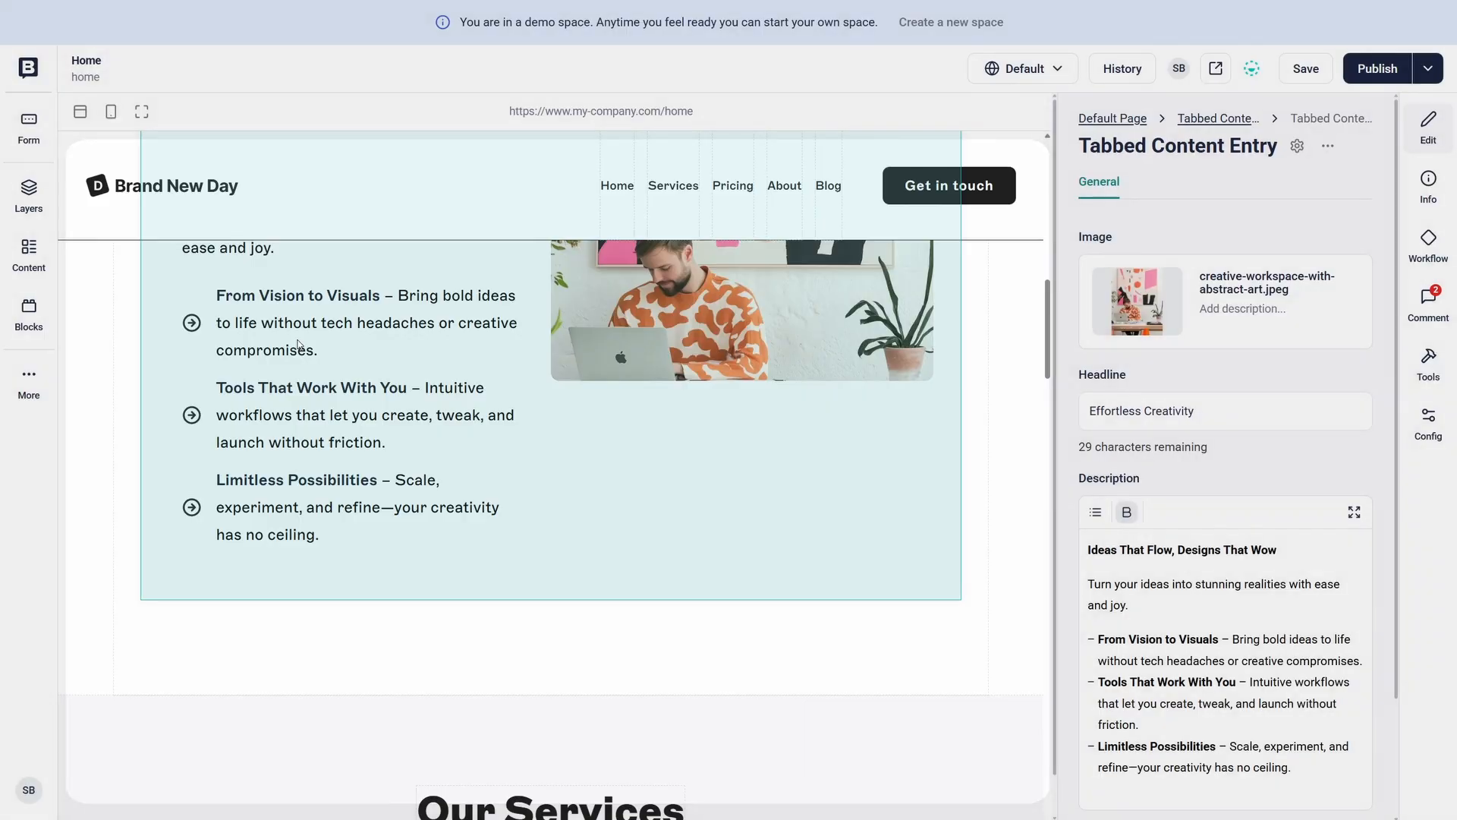
pyautogui.scroll(-2, 1197, 514)
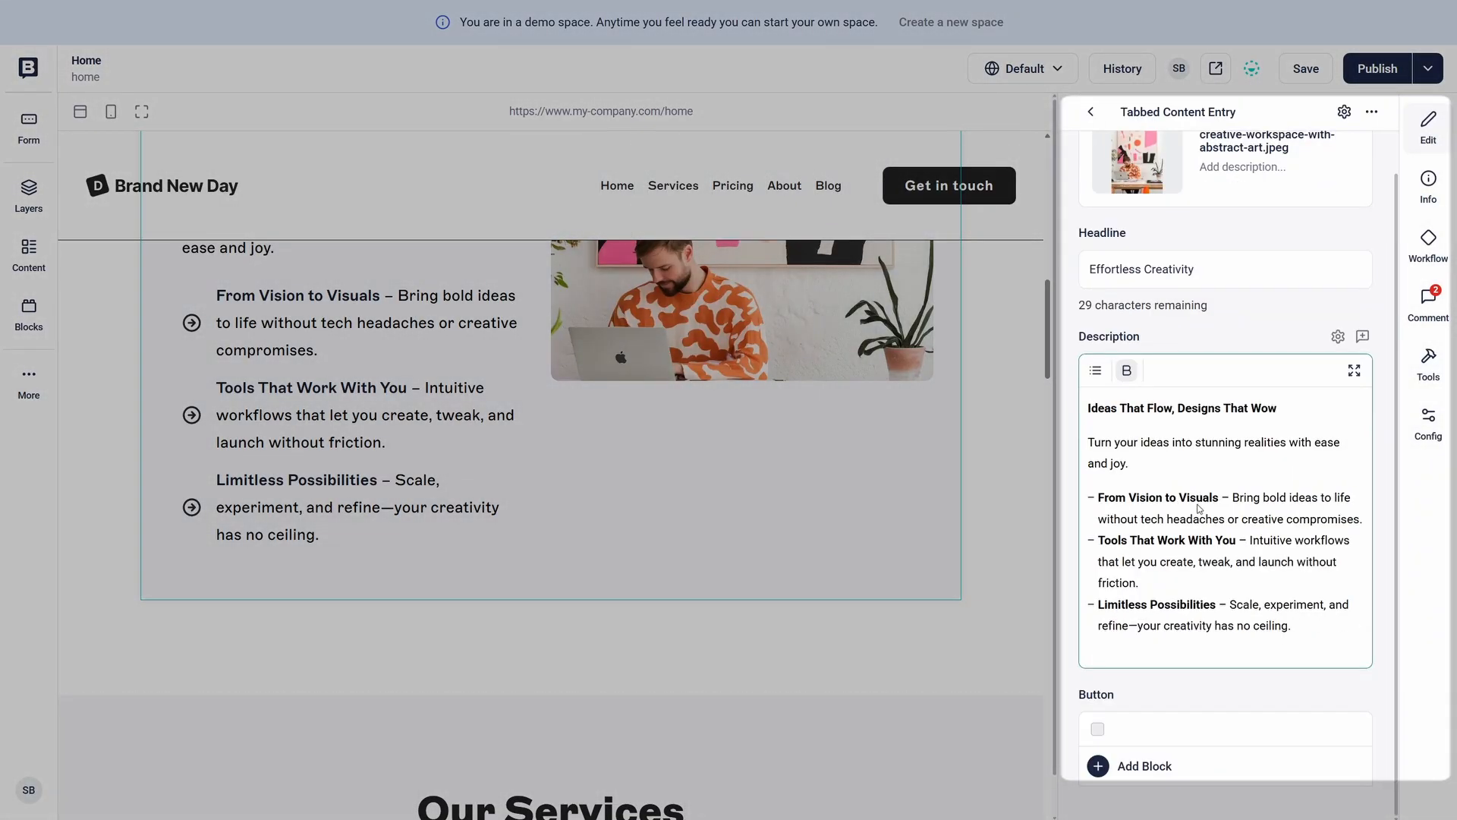
pyautogui.scroll(-5, 363, 396)
pyautogui.scroll(-1, 363, 396)
# Inspect the fields of the "Joyful integrations" grid card and the "A joyful digital agency" image text section.
pyautogui.click(529, 621)
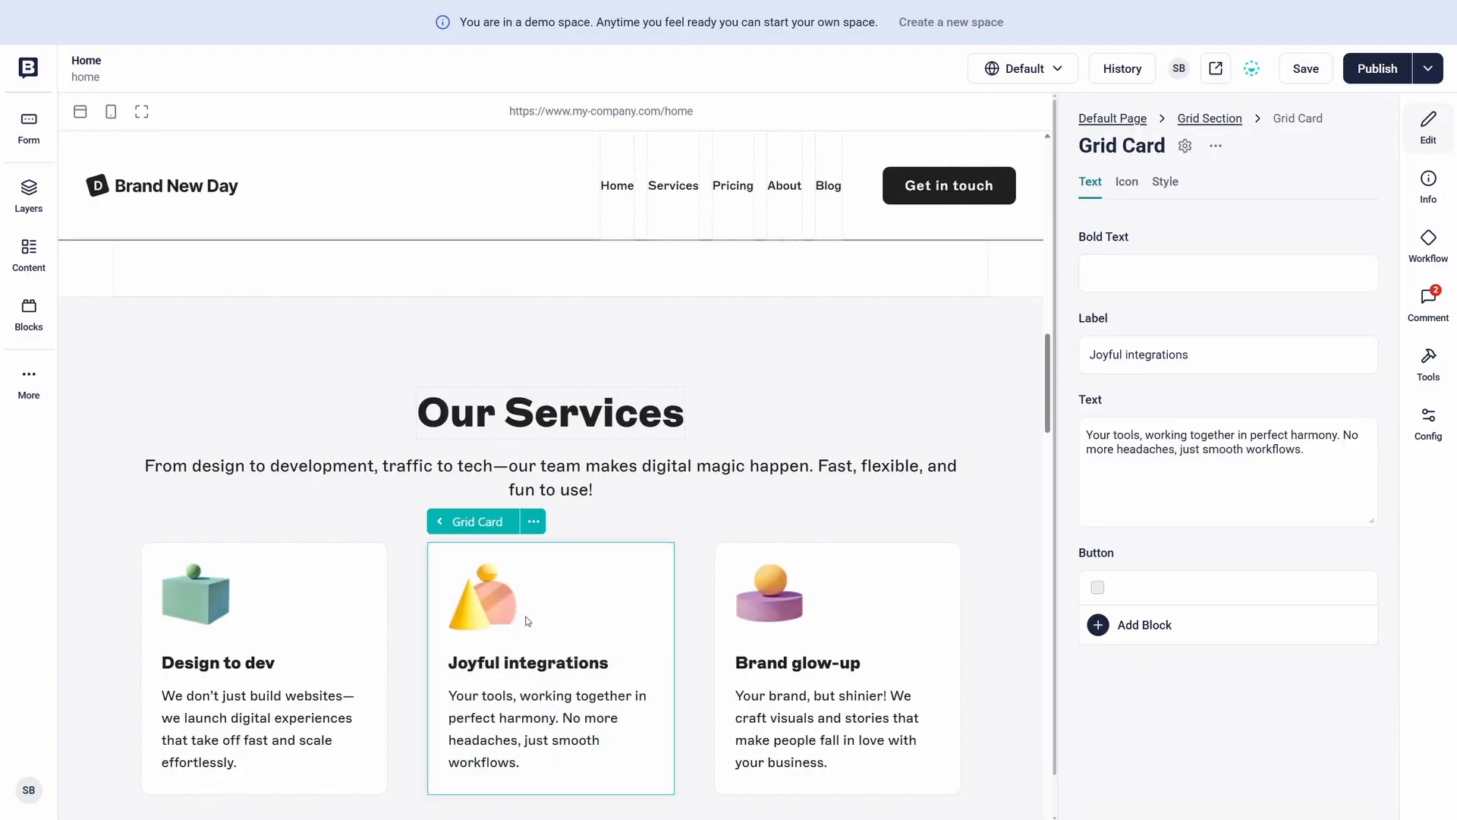
pyautogui.scroll(-1, 529, 620)
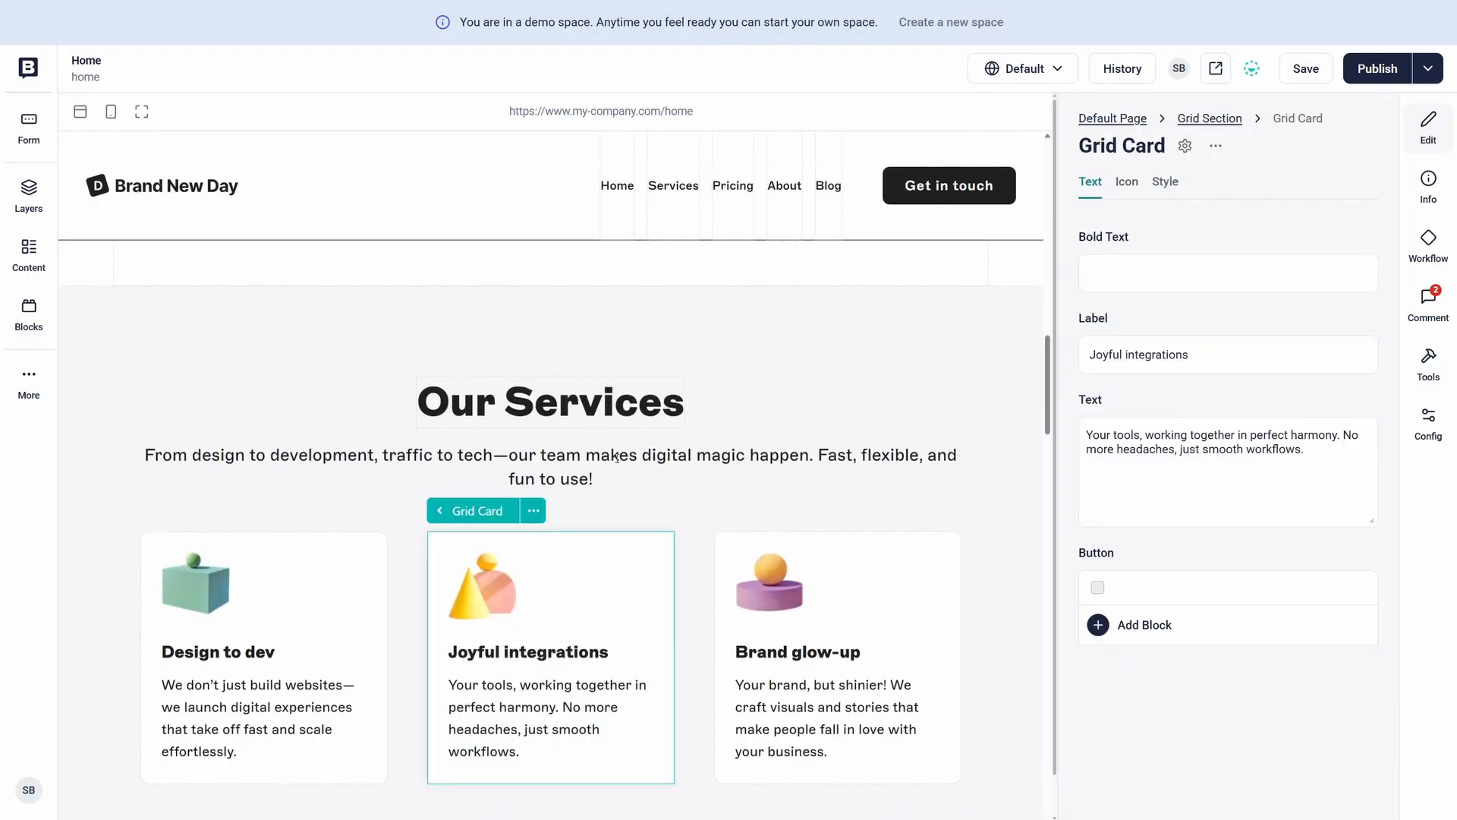
pyautogui.scroll(-8, 617, 456)
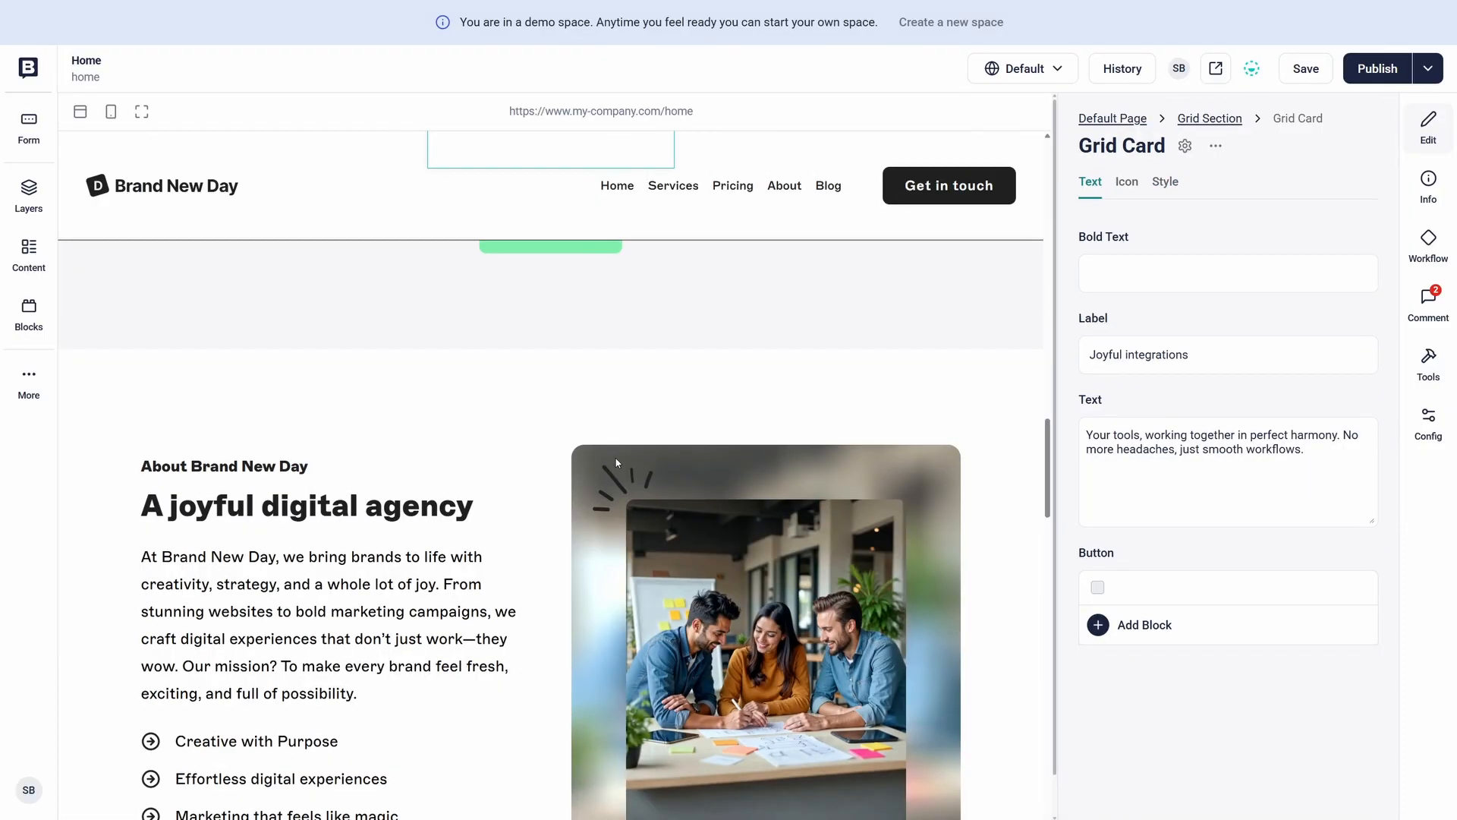
pyautogui.click(681, 490)
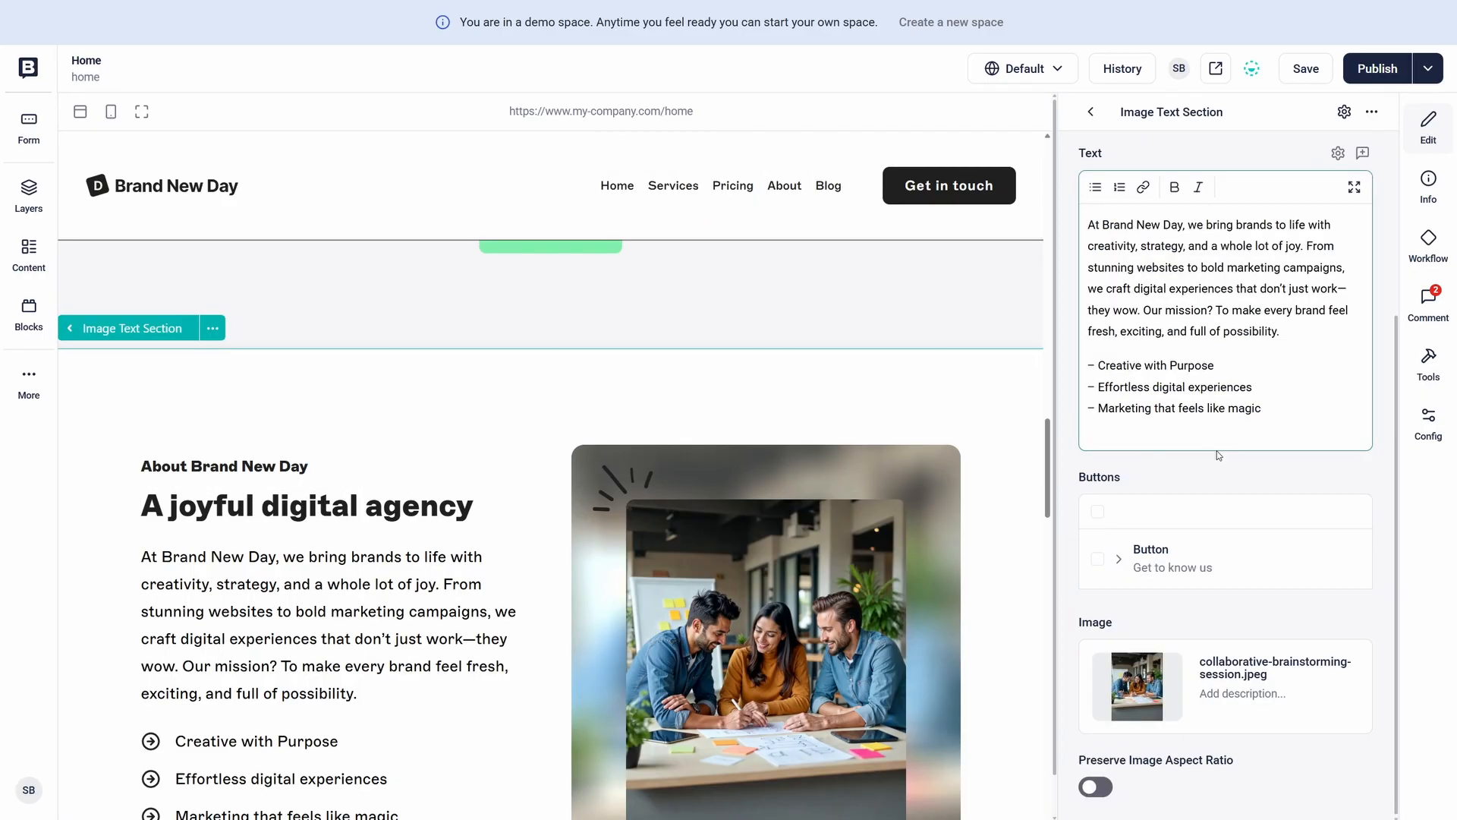
pyautogui.scroll(5, 1218, 456)
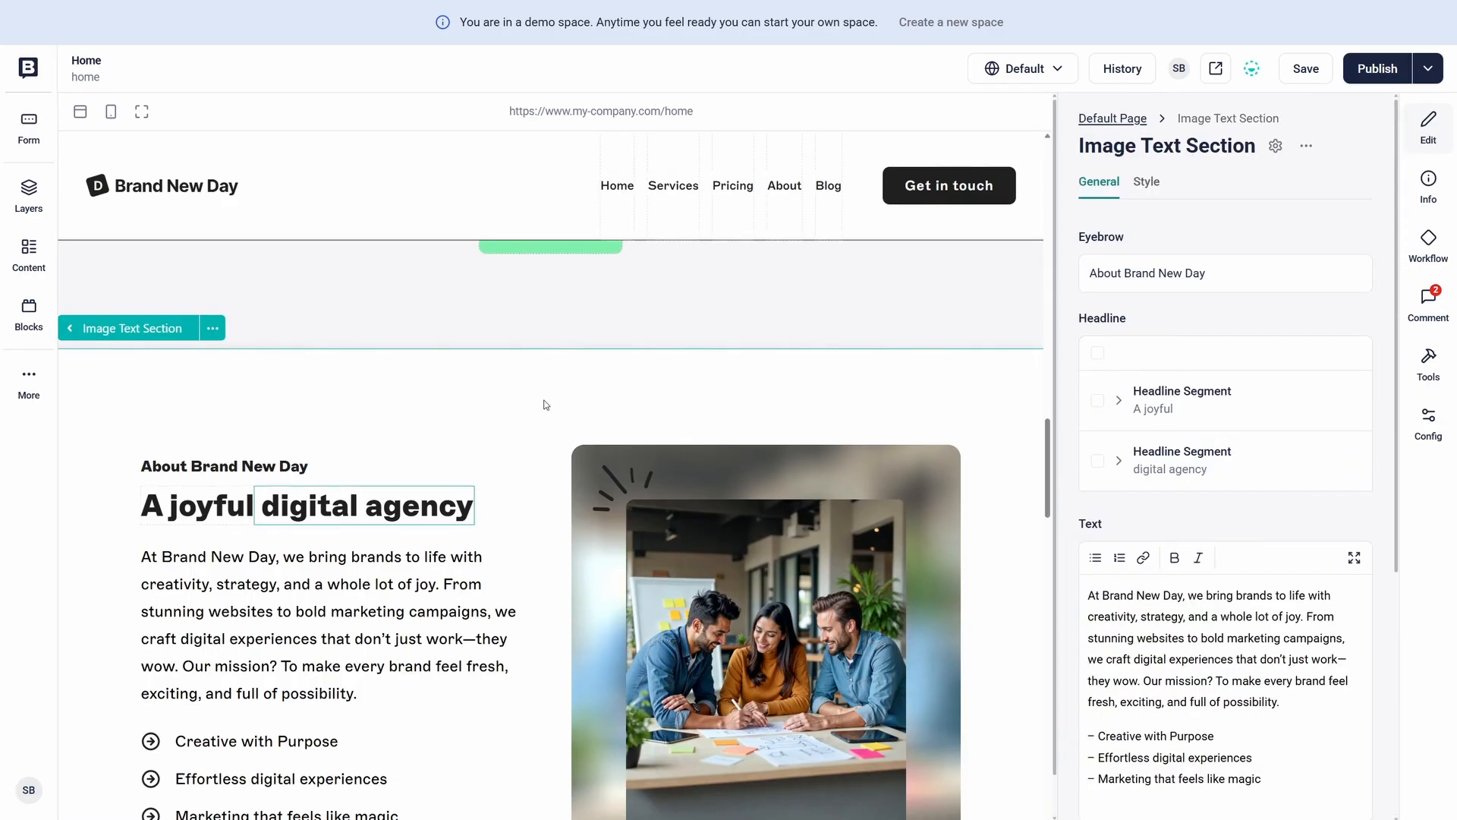
# Append "Let's do it!!" to the "Why choose a Brand New Day?" headline of the tabbed content section.
pyautogui.scroll(10, 543, 405)
pyautogui.scroll(-4, 444, 393)
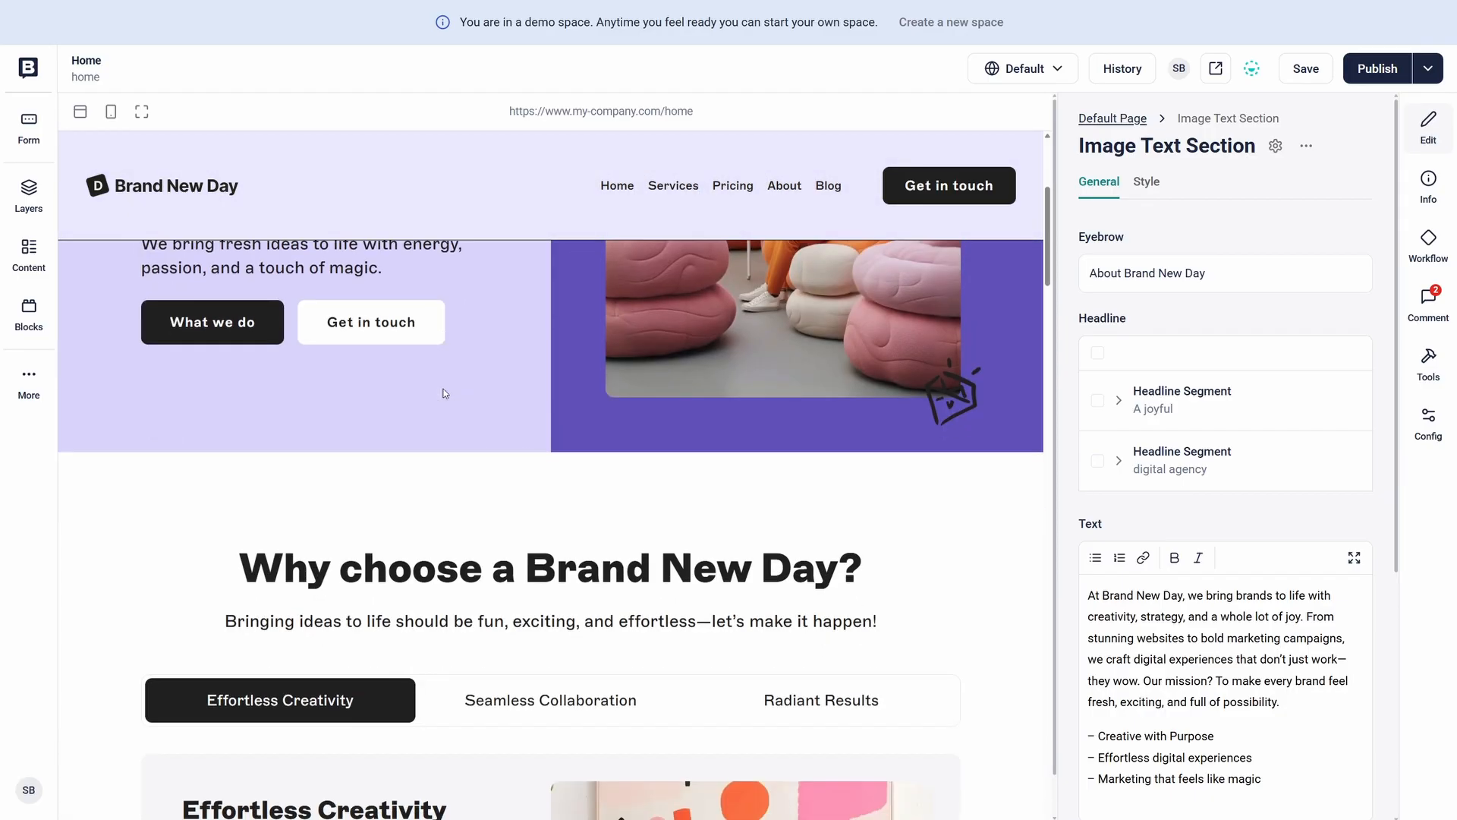
pyautogui.scroll(-2, 570, 459)
pyautogui.click(570, 458)
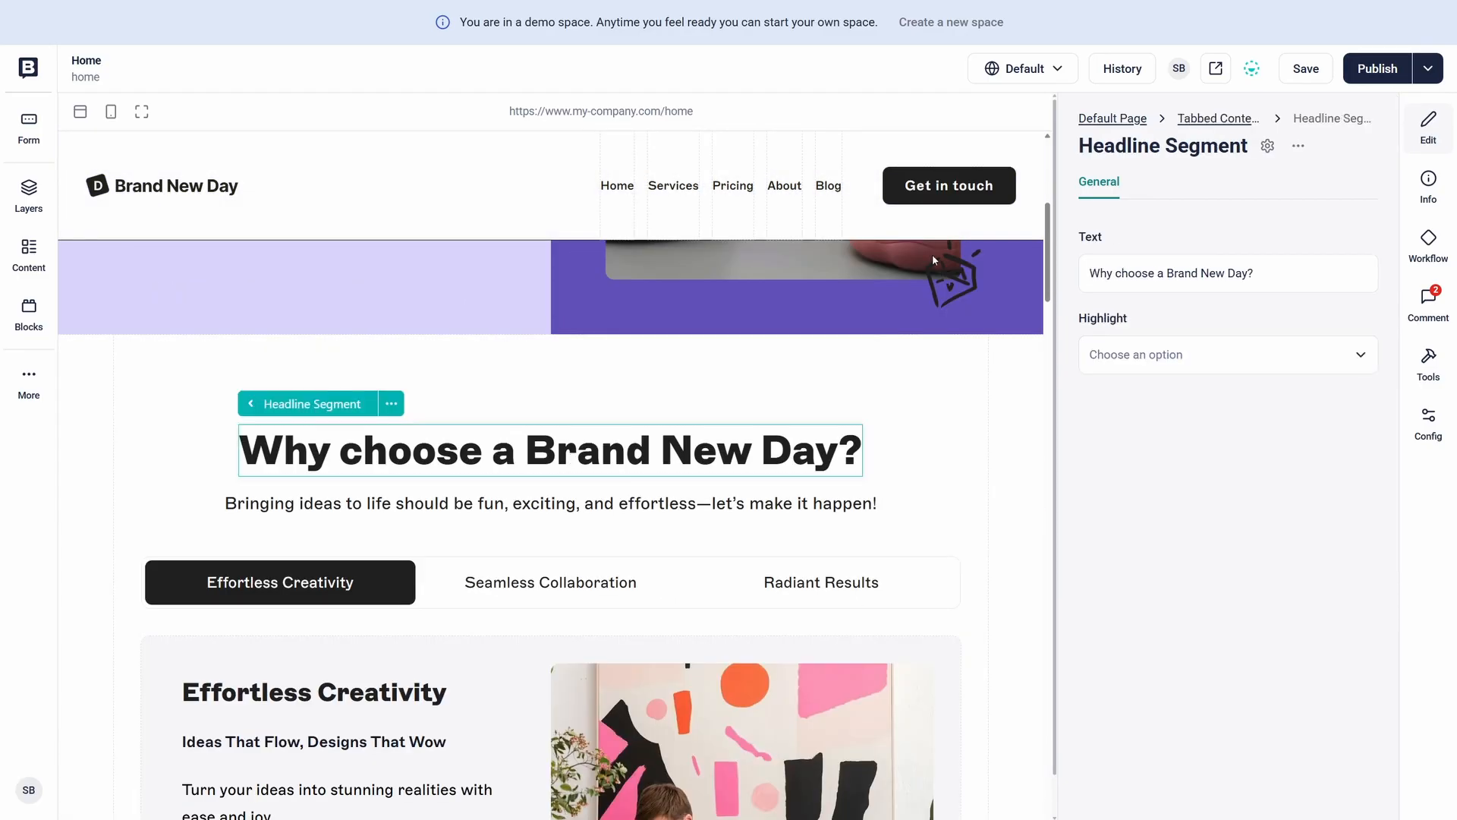
pyautogui.click(1280, 279)
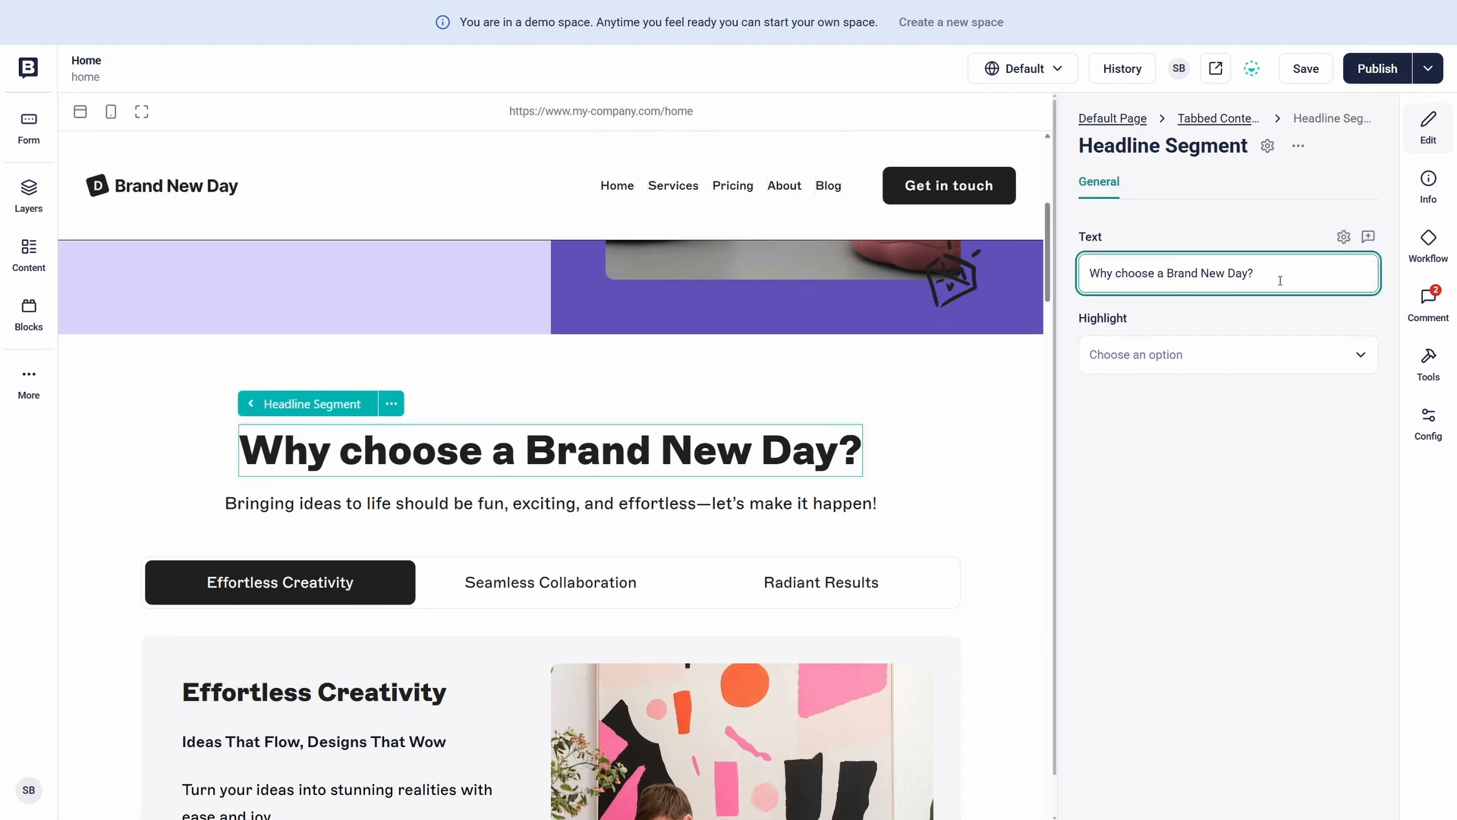
pyautogui.write("Let's do it")
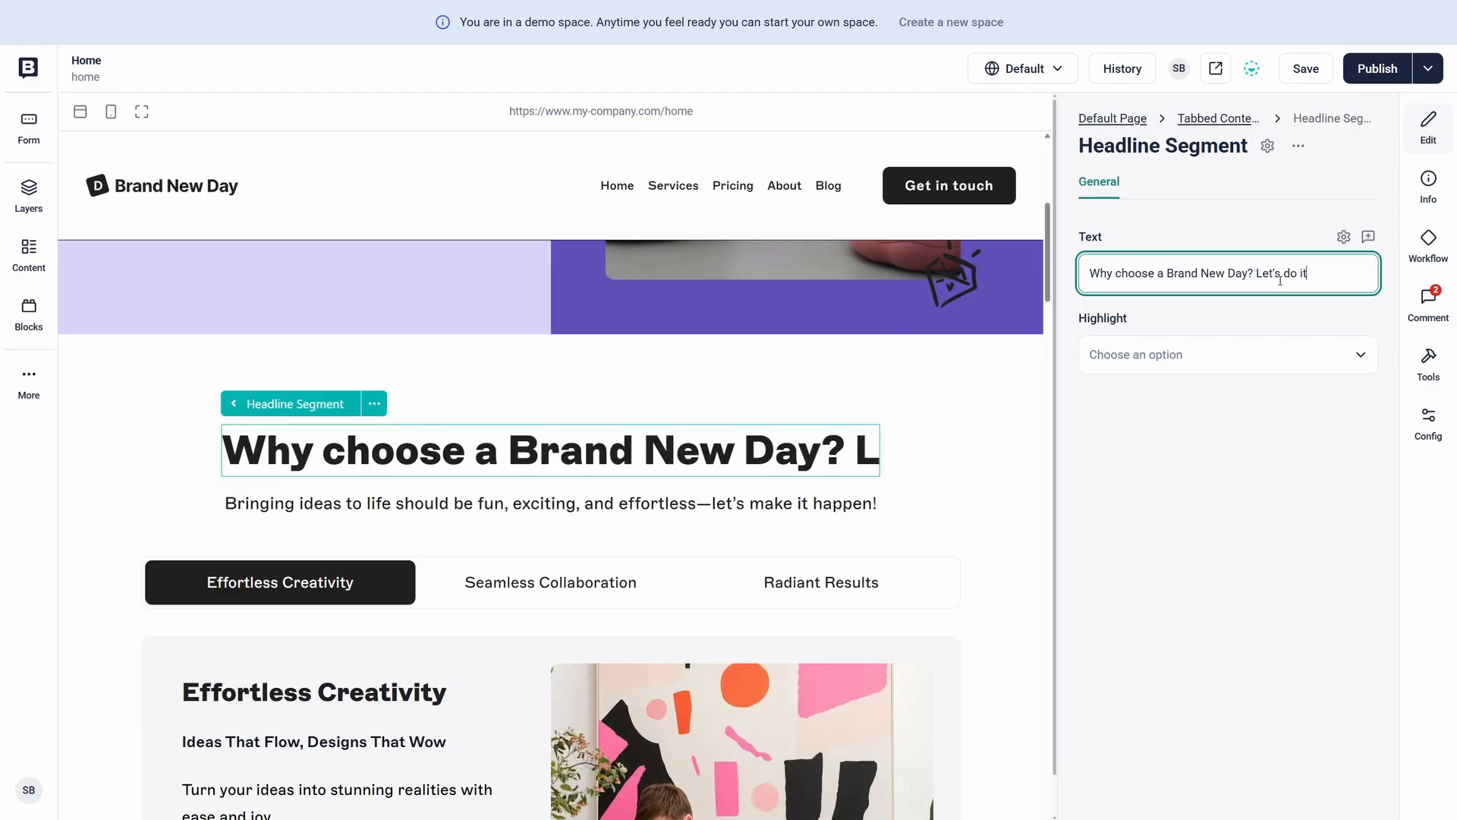
pyautogui.write('!!')
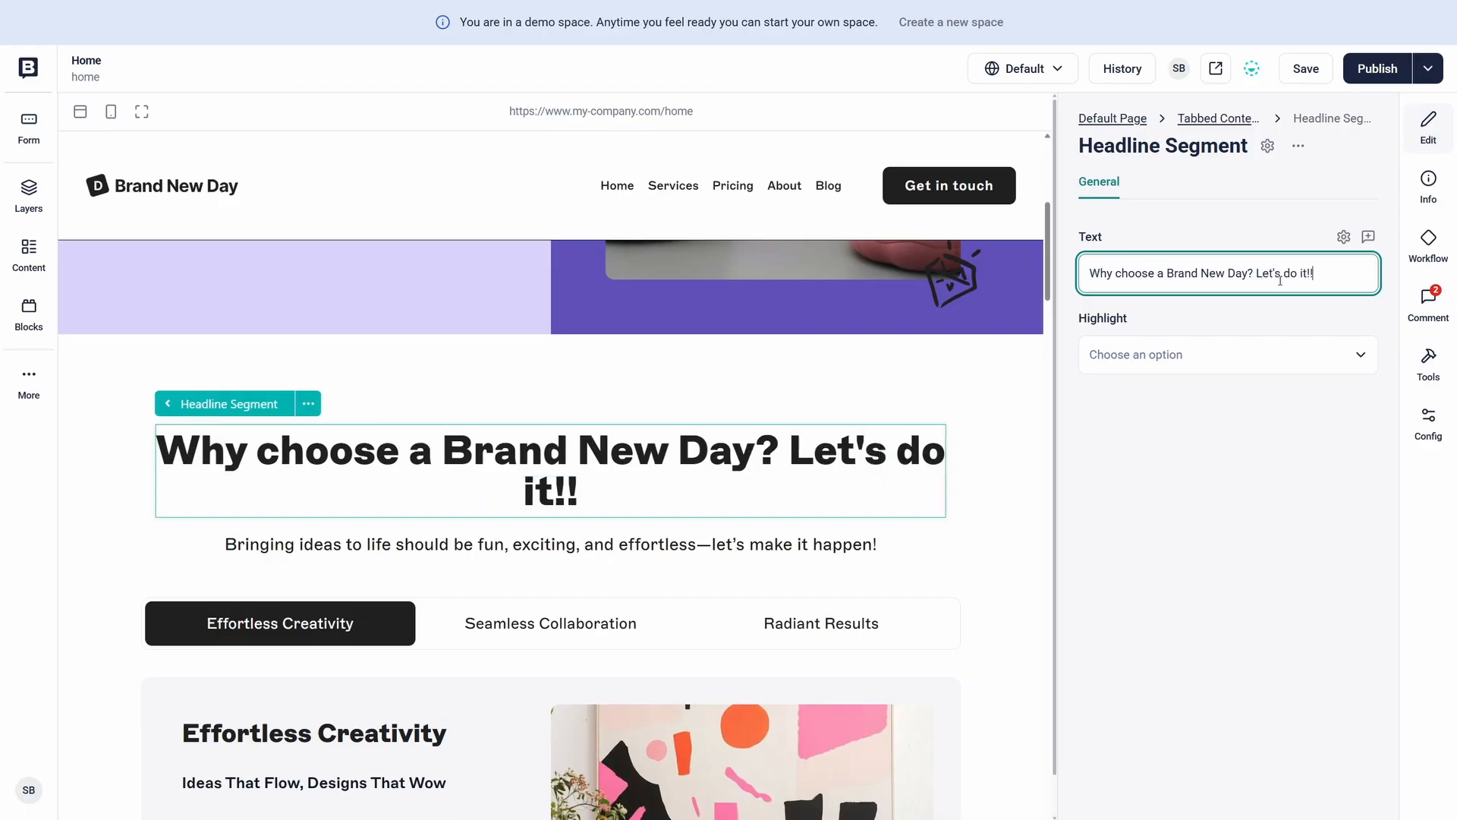
# Try another highlight colour on the headline segment, and set its highlight to Primary Highlight.
pyautogui.click(1142, 355)
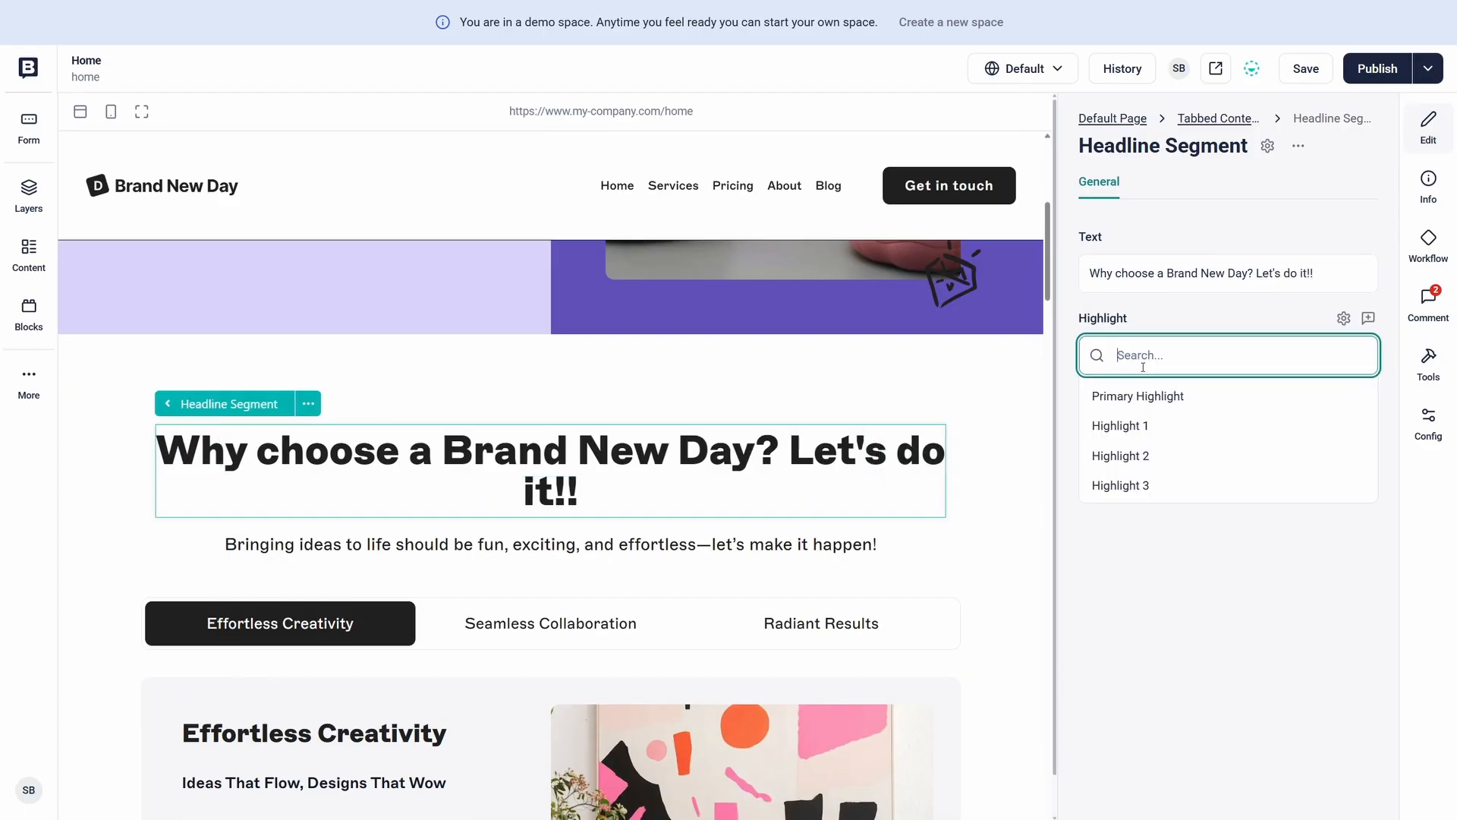
pyautogui.click(1124, 456)
pyautogui.click(1155, 351)
pyautogui.click(1131, 425)
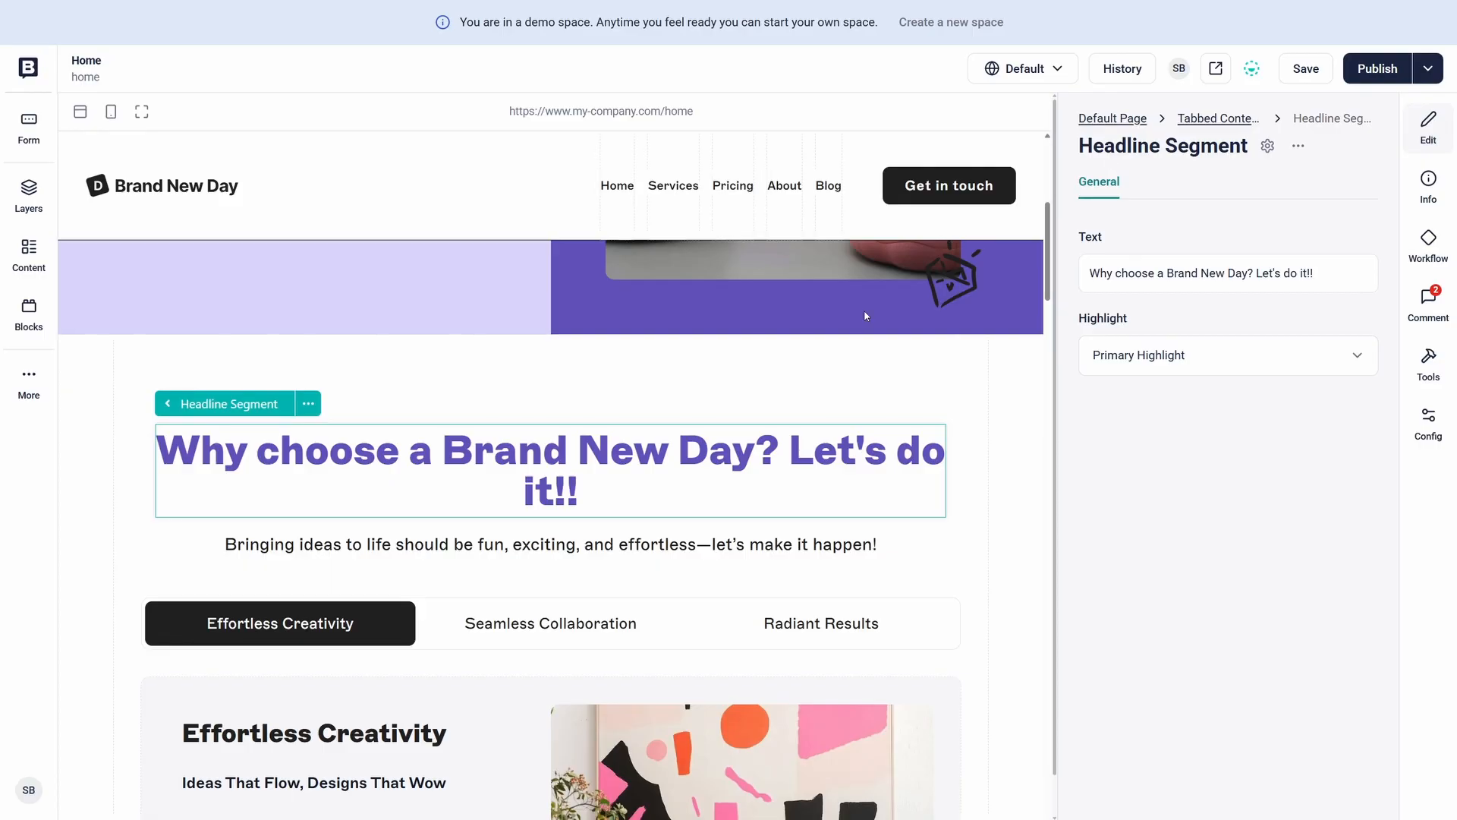
# Insert a Text Section block above the Hero Section in the Home page body.
pyautogui.click(1127, 118)
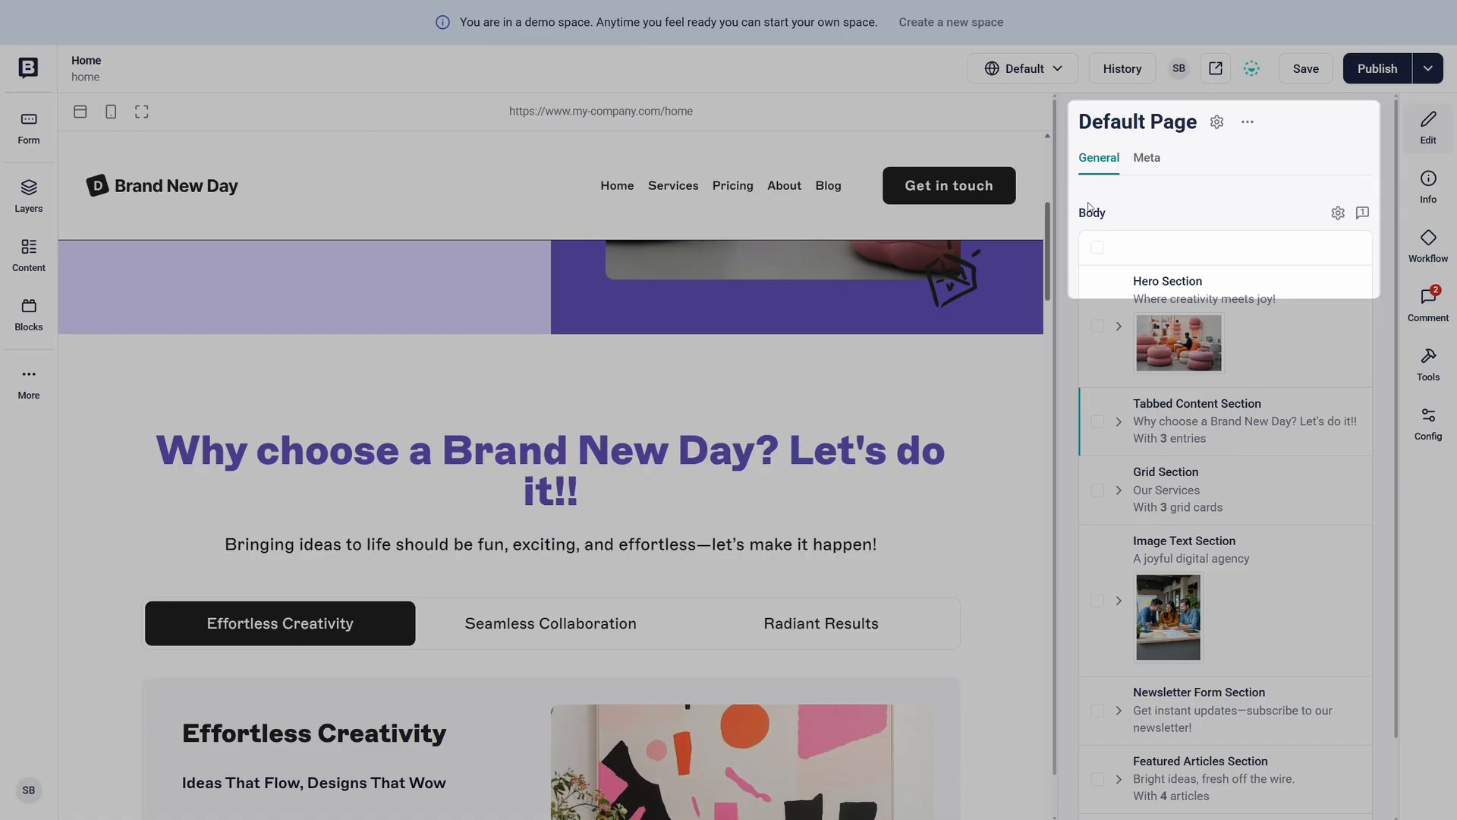
pyautogui.moveTo(1213, 287)
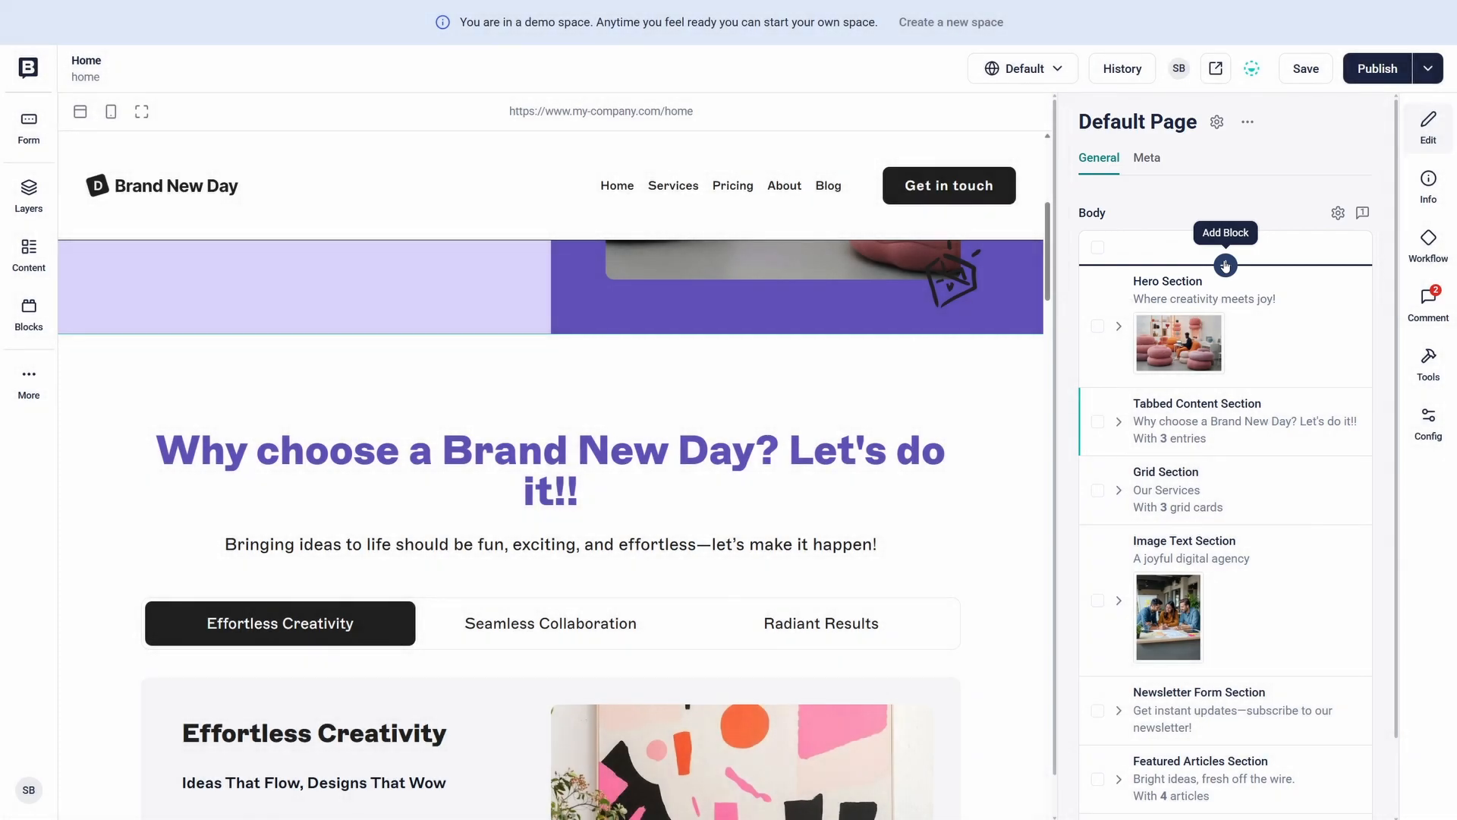
pyautogui.click(1217, 265)
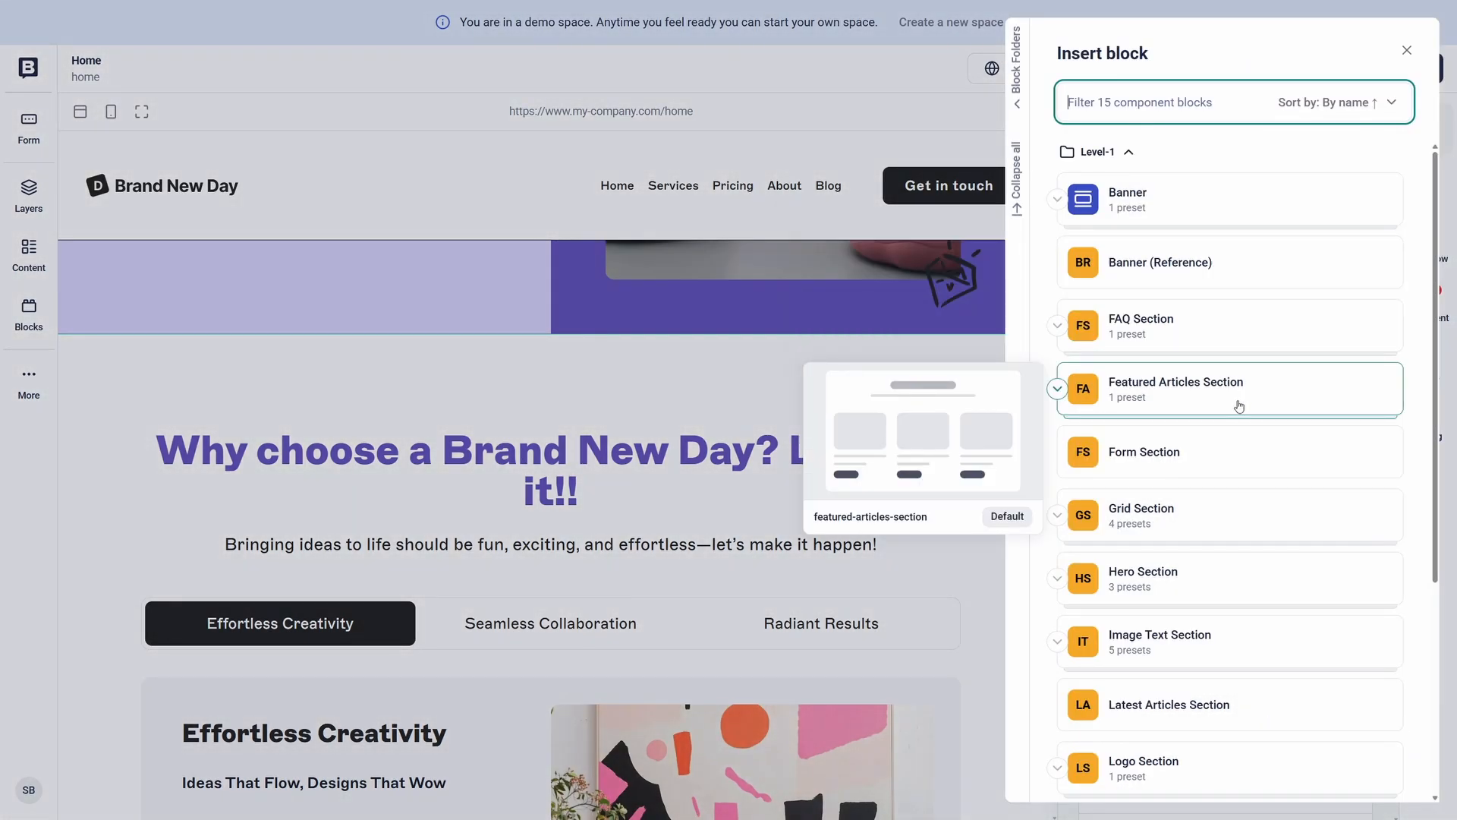
pyautogui.scroll(-4, 1323, 504)
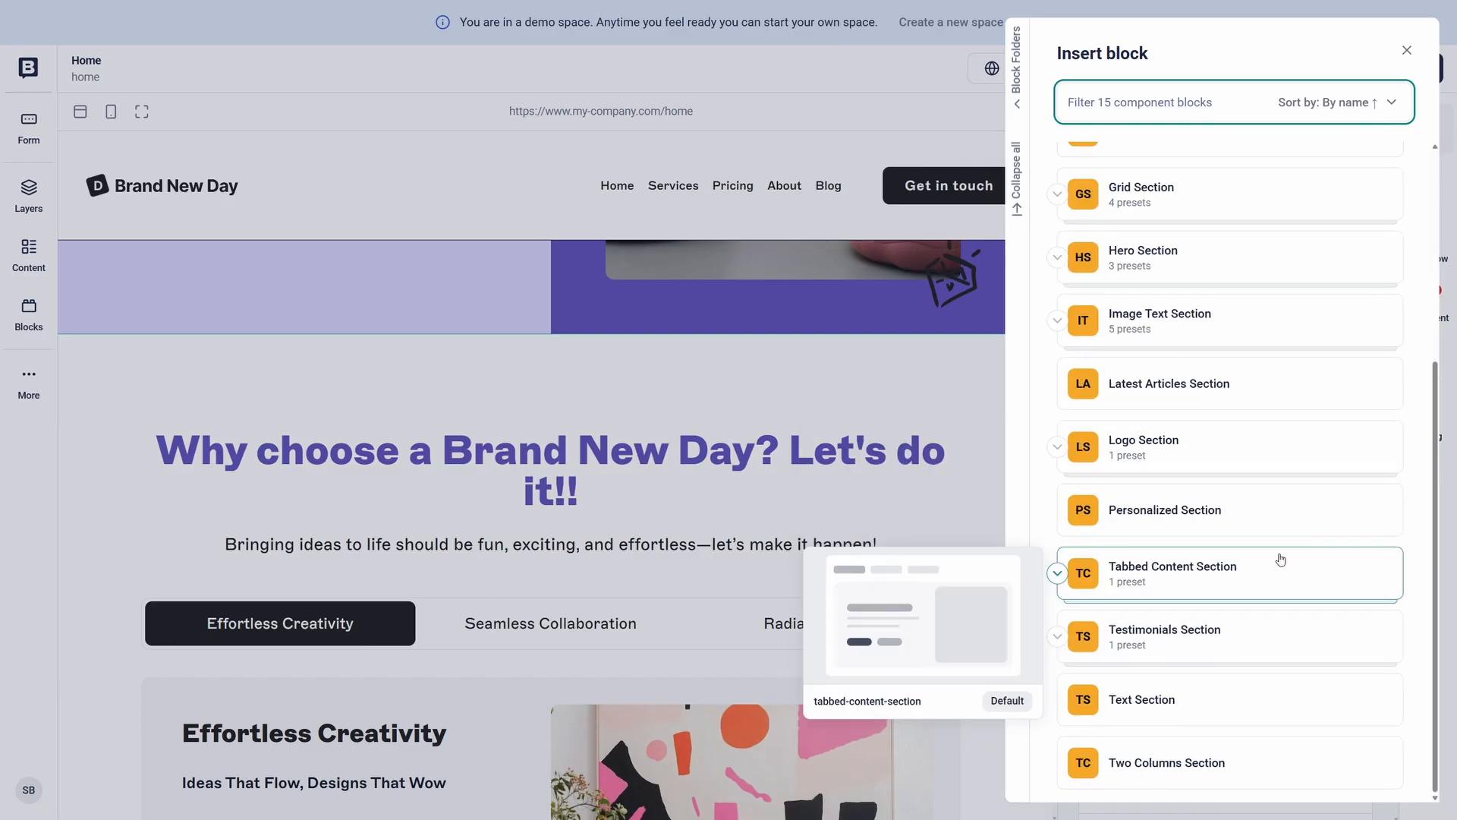
pyautogui.click(1146, 710)
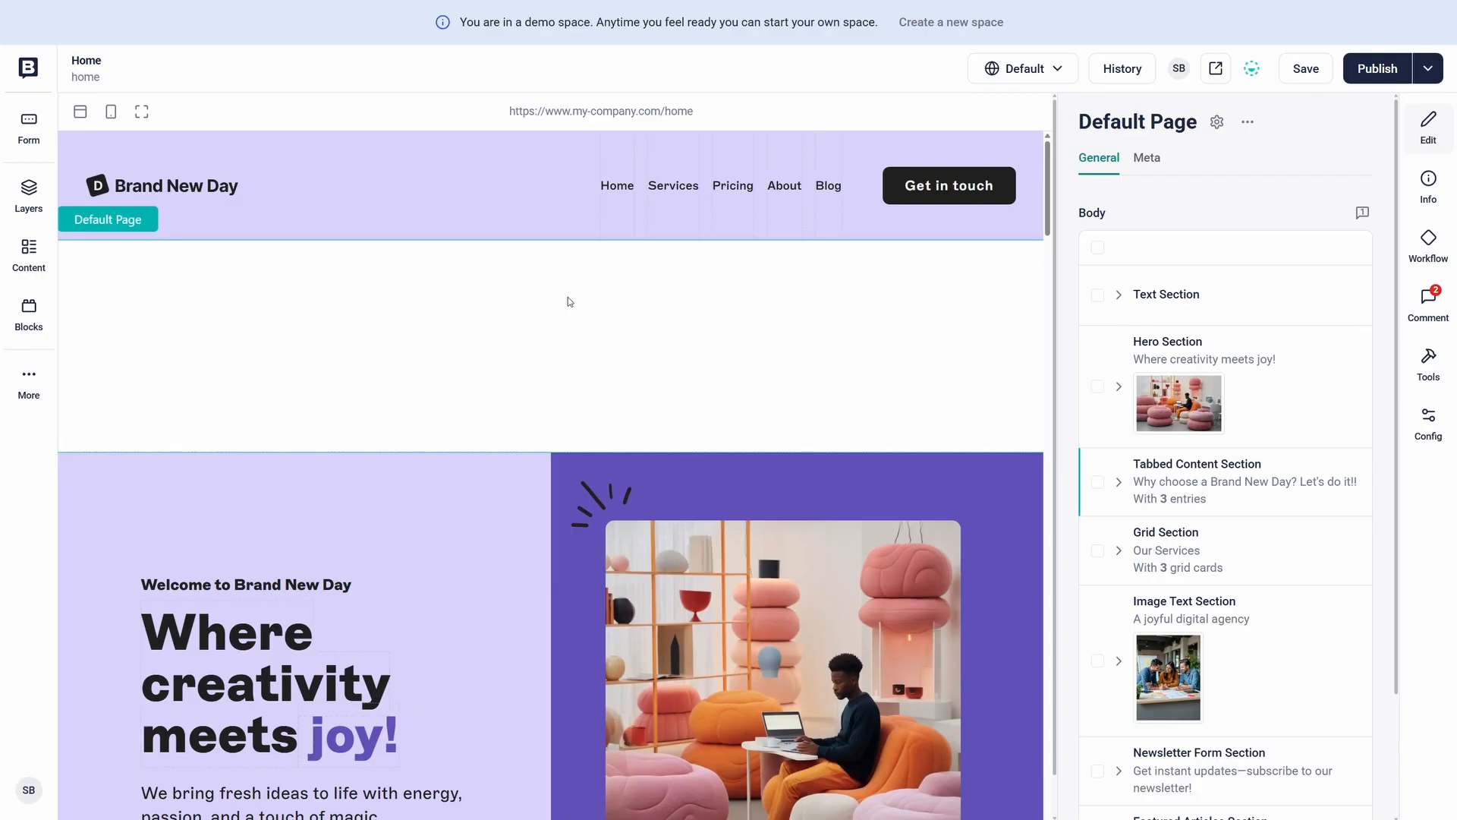
# Set the new Text Section's eyebrow to "This is the text section block".
pyautogui.click(1119, 294)
pyautogui.click(1203, 283)
pyautogui.write('This is the ')
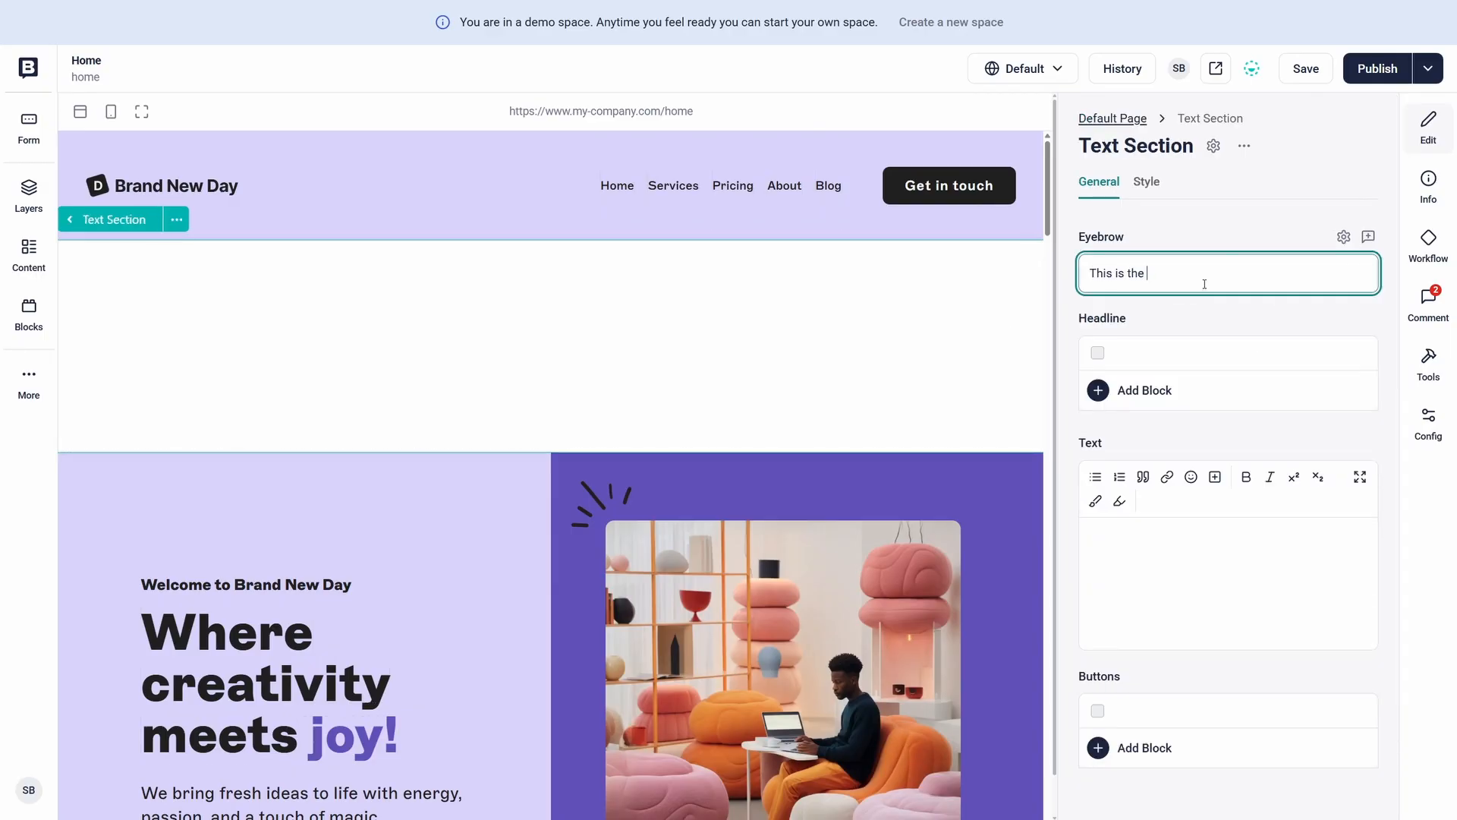
pyautogui.write('text section block')
# Move the Text Section between the Tabbed Content Section and the Grid Section, and check its place in the preview.
pyautogui.click(1109, 119)
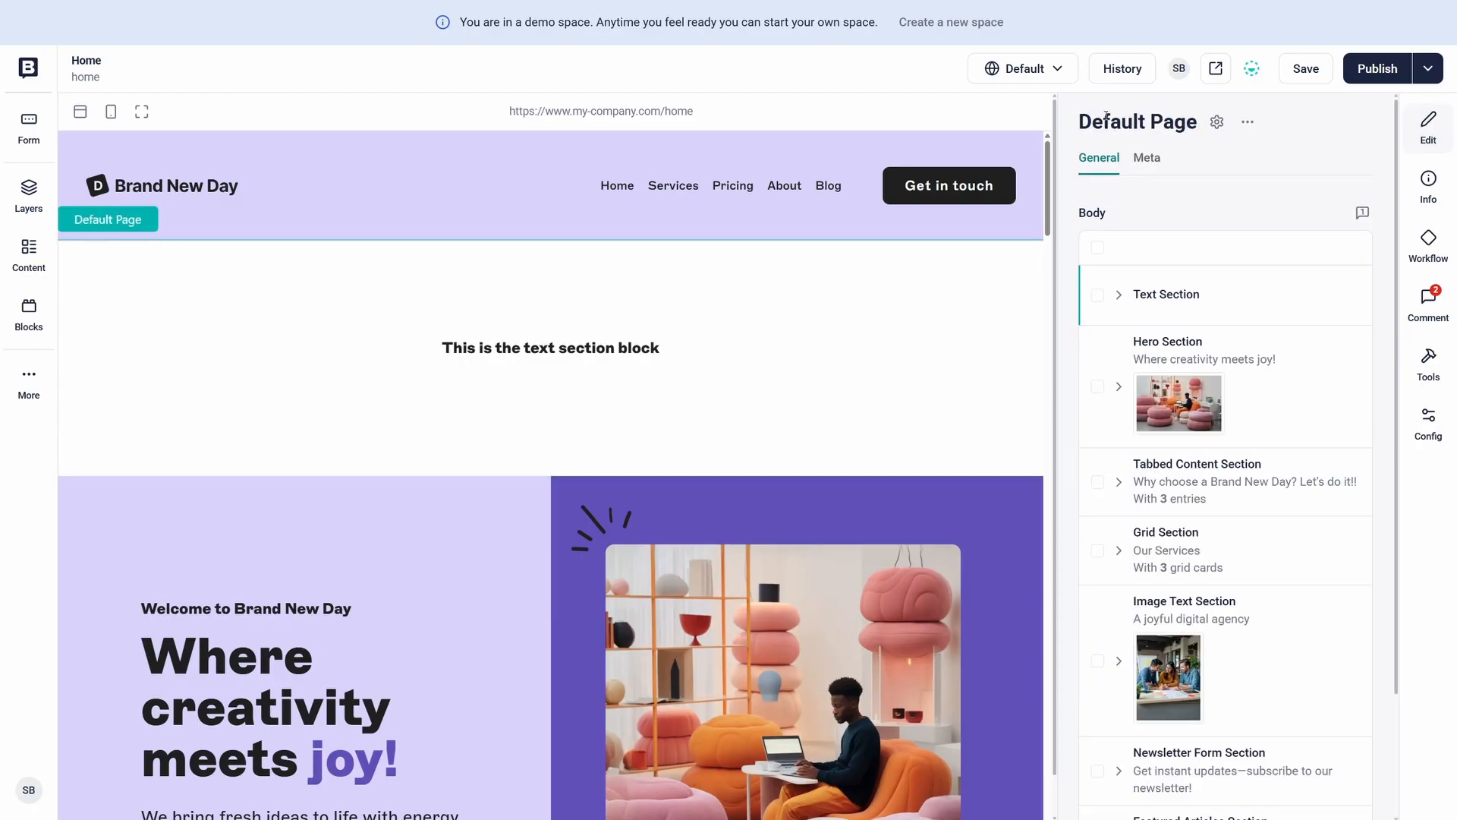
pyautogui.moveTo(1199, 311); pyautogui.dragTo(1193, 489)
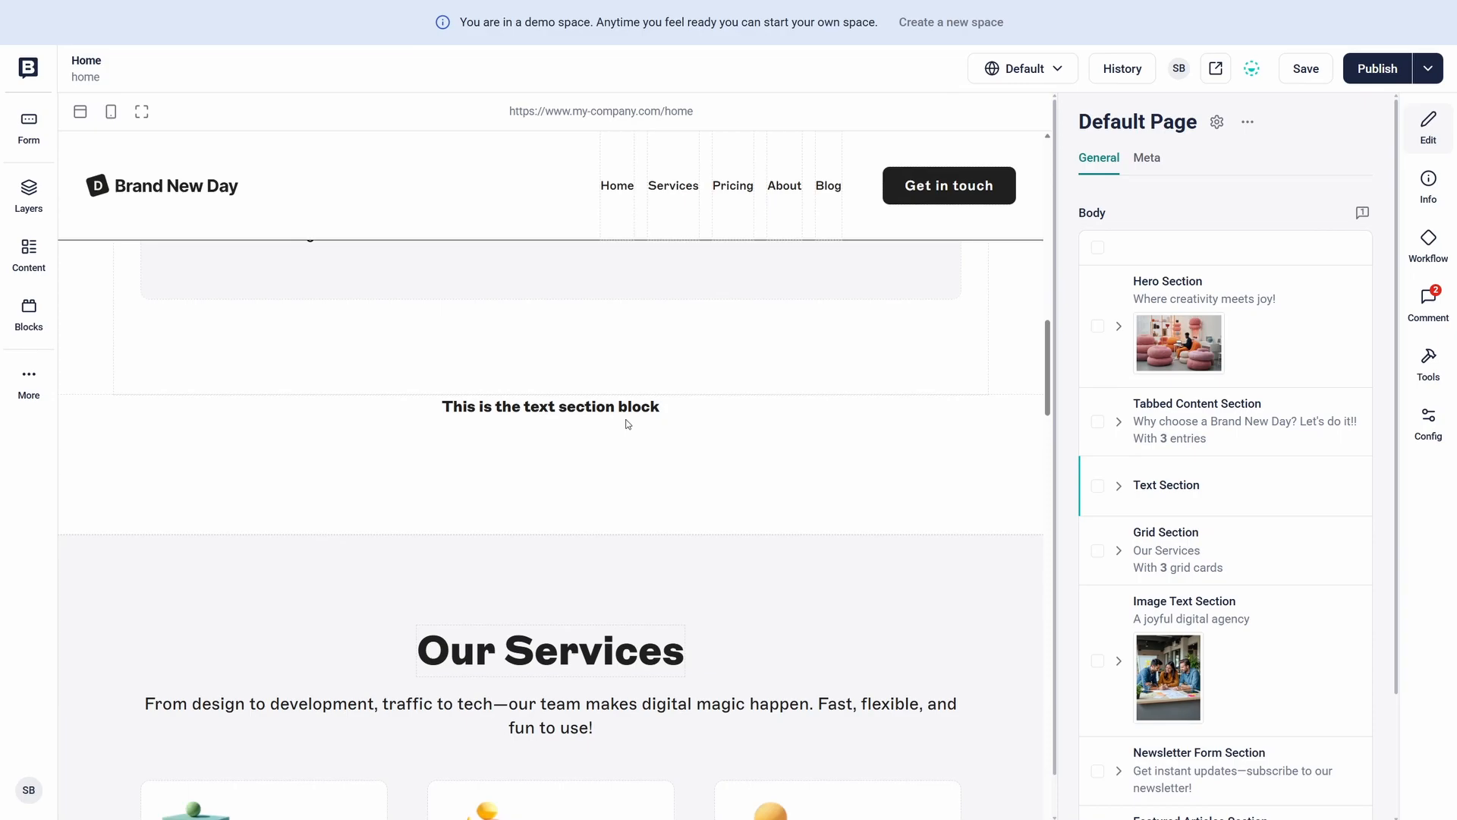
pyautogui.scroll(1, 990, 308)
pyautogui.scroll(1, 990, 307)
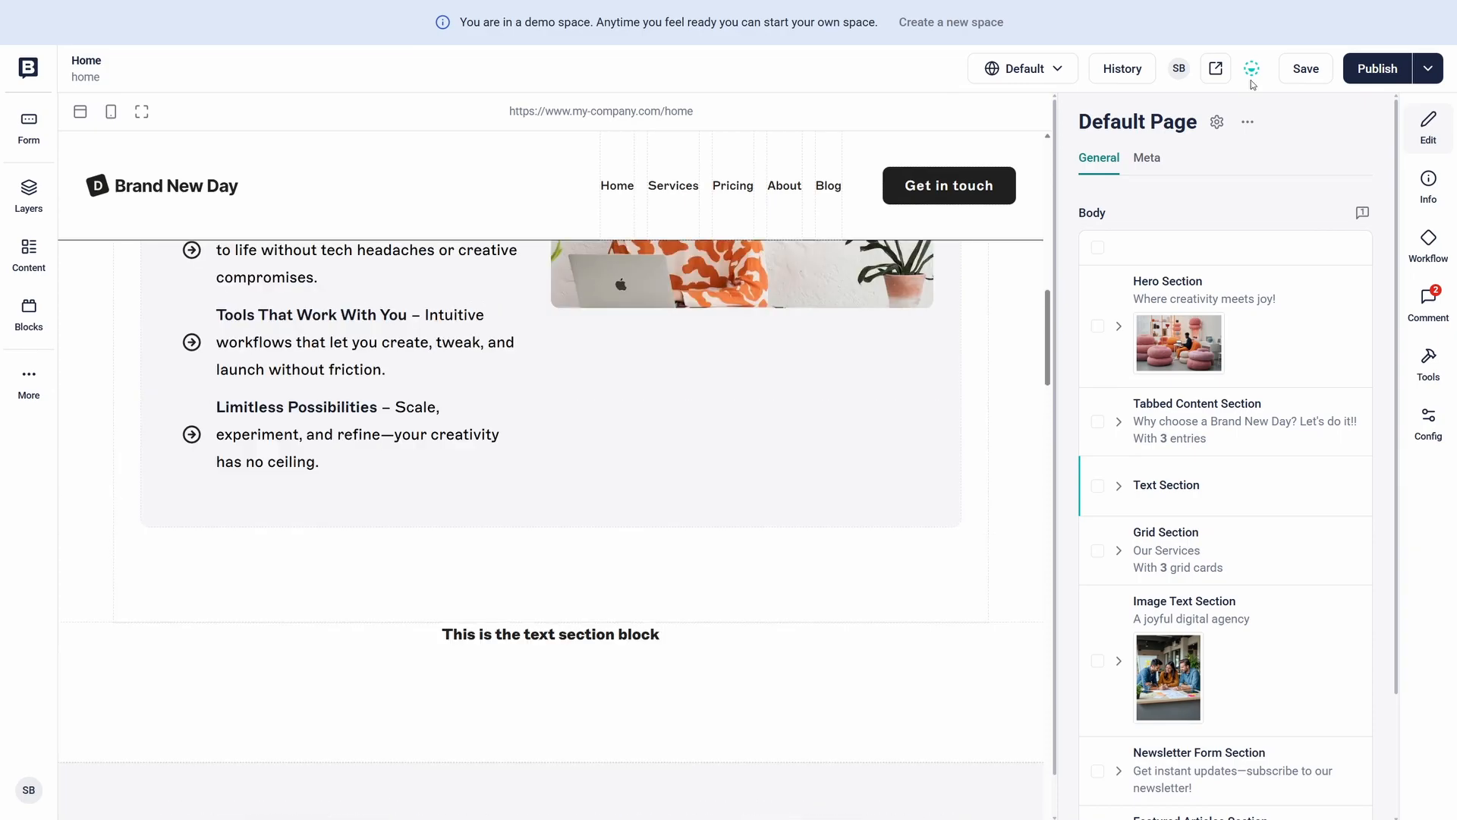
# Save the Home page and open the content browser to show all content items in the space.
pyautogui.click(1313, 73)
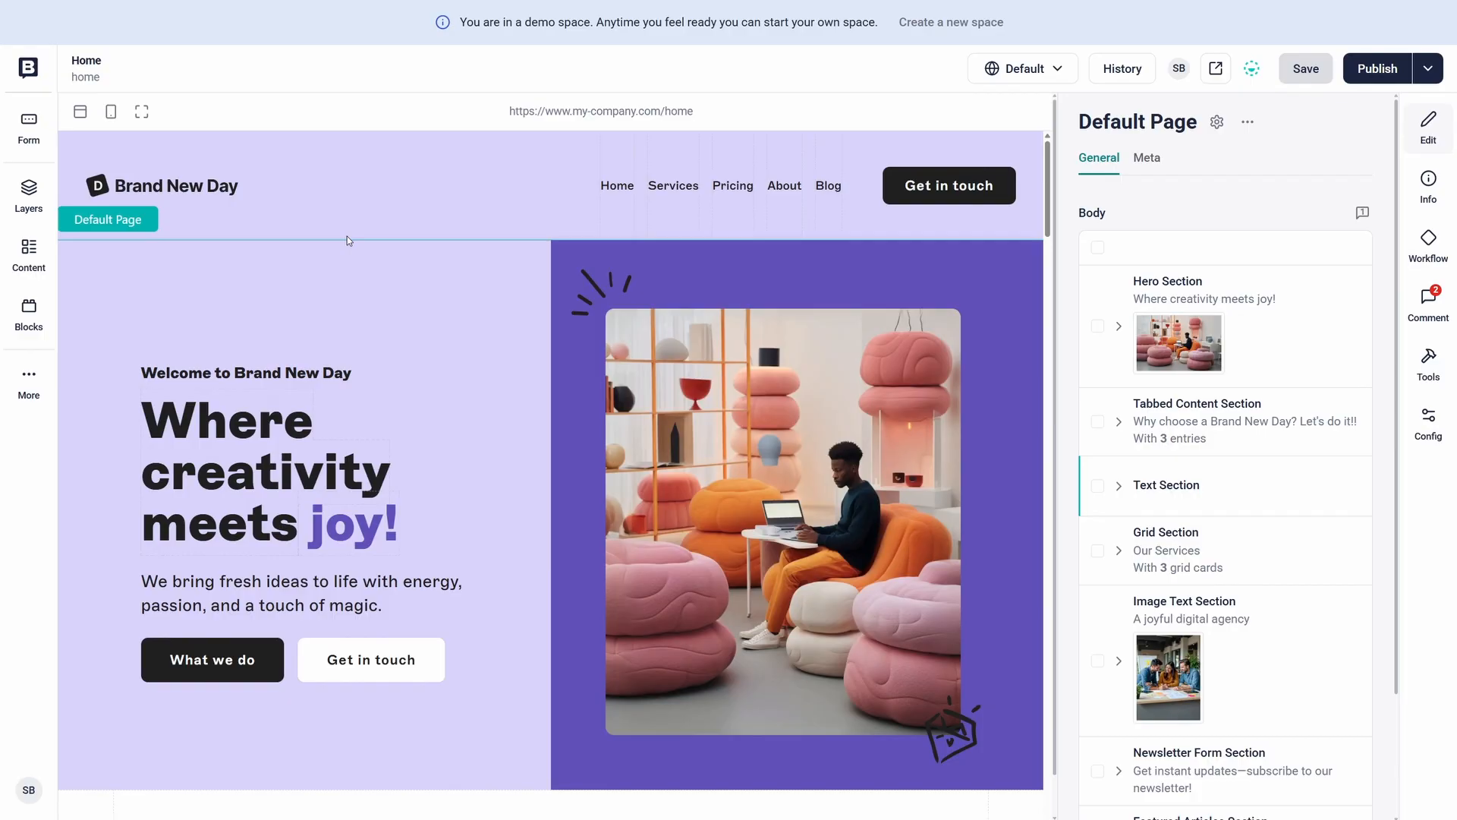
pyautogui.click(28, 254)
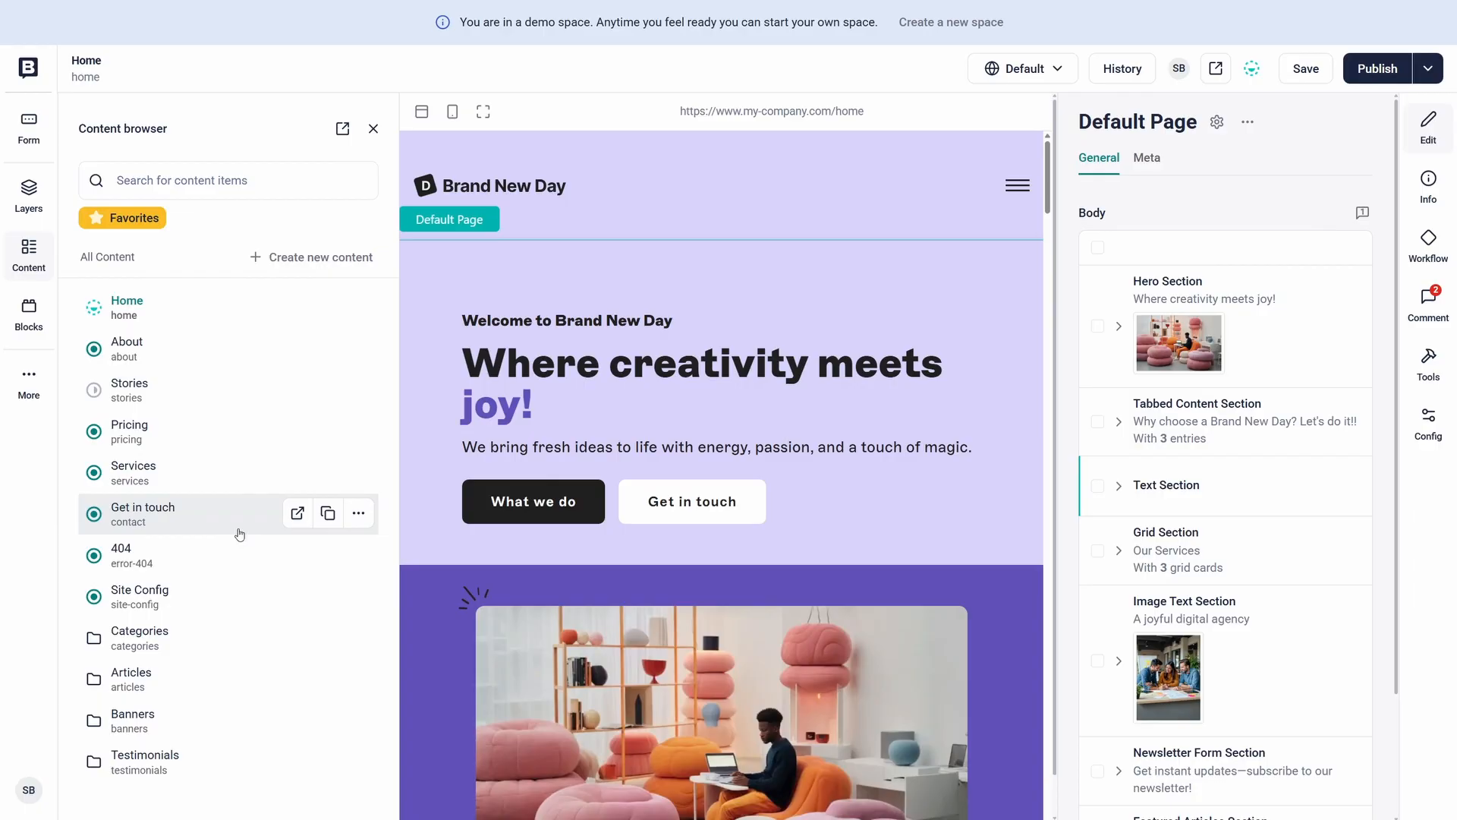
# Post the comment "This looks great, can we move it to one line in tablet view?" on the Text field of the "Where creativity meets" headline segment.
pyautogui.click(1363, 214)
pyautogui.write('This looks g')
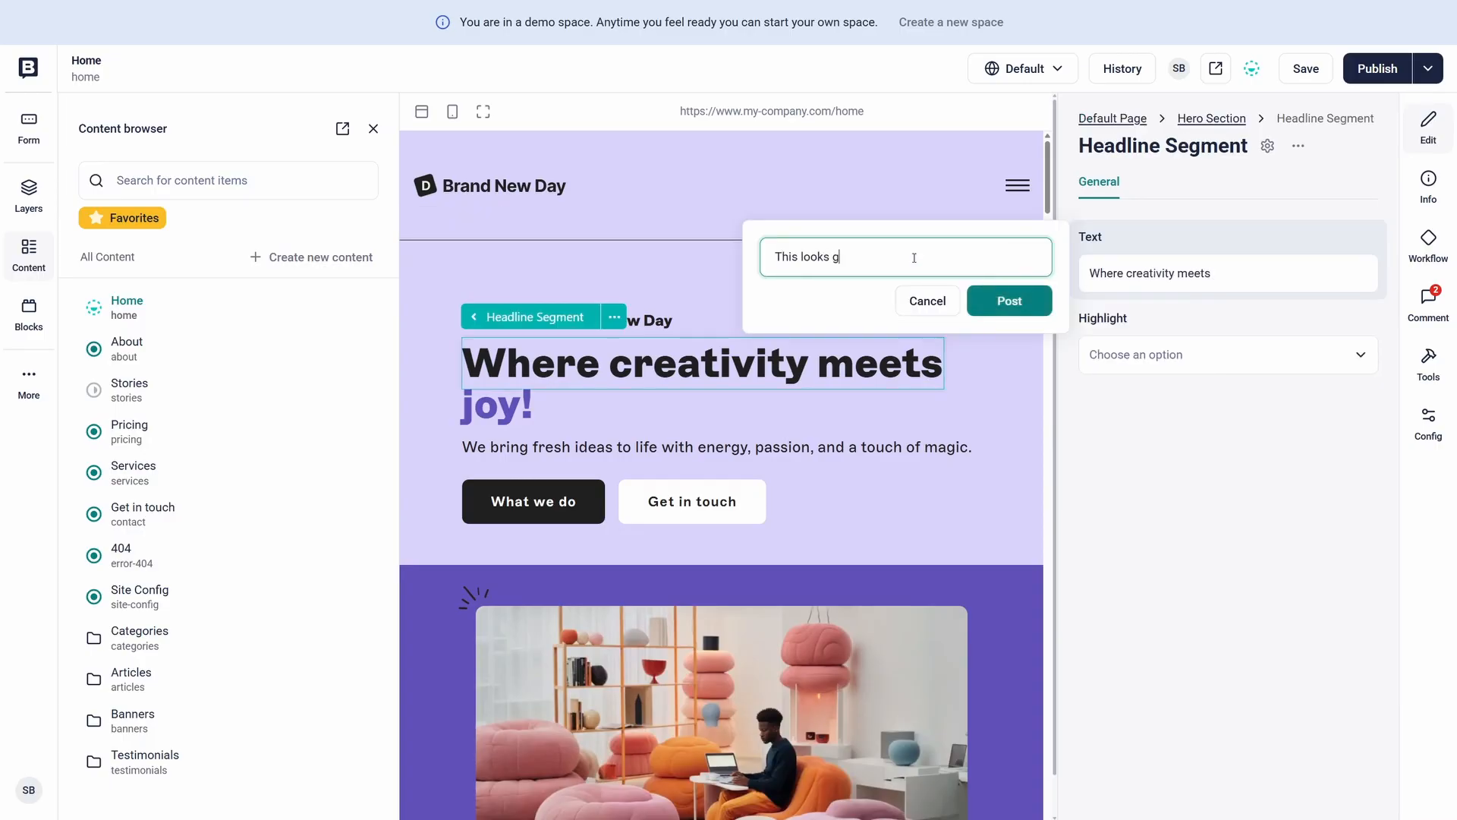
pyautogui.write('reat, can we move it to one line in tablet view?')
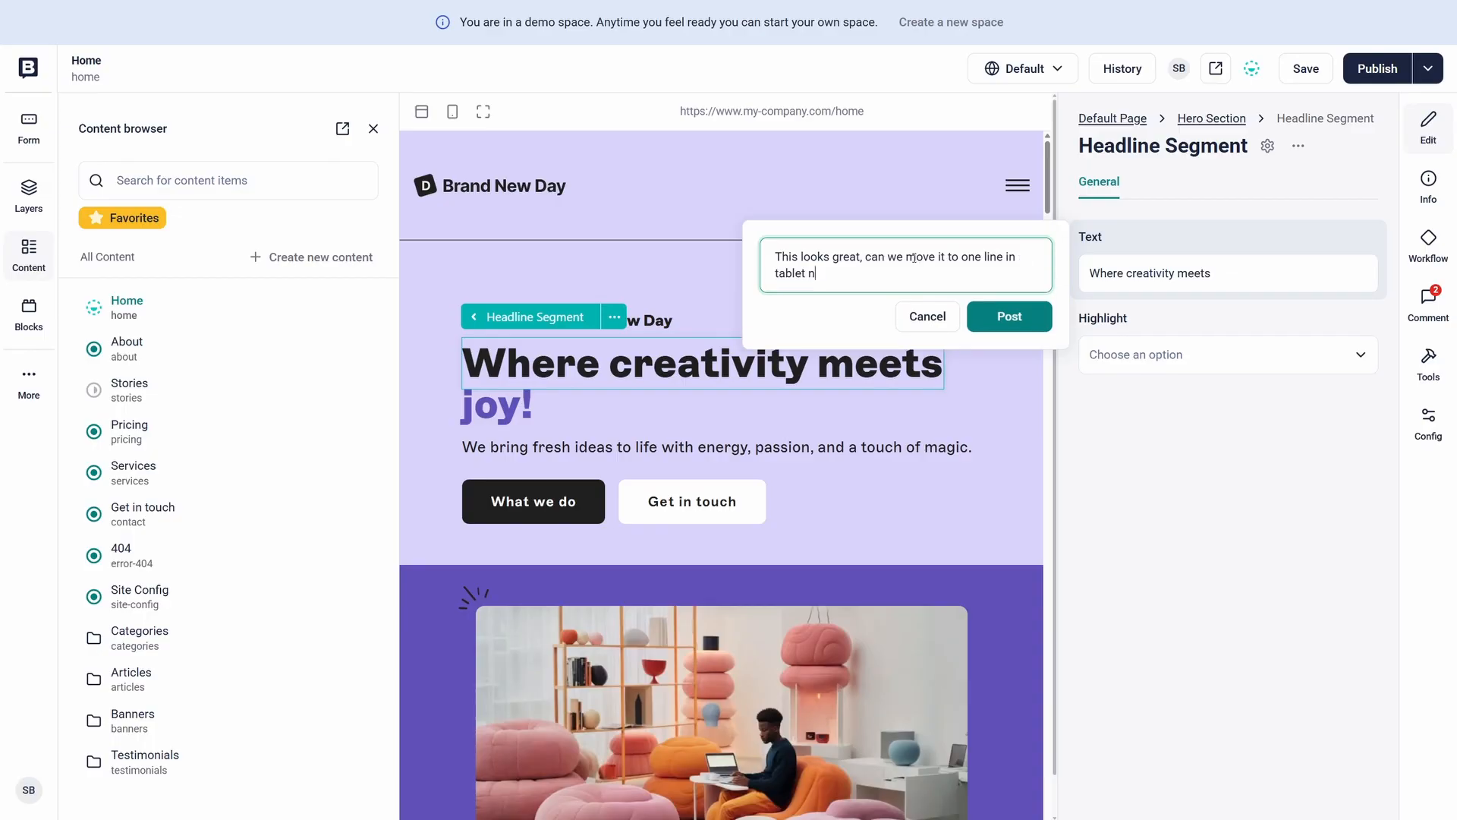
pyautogui.click(1010, 313)
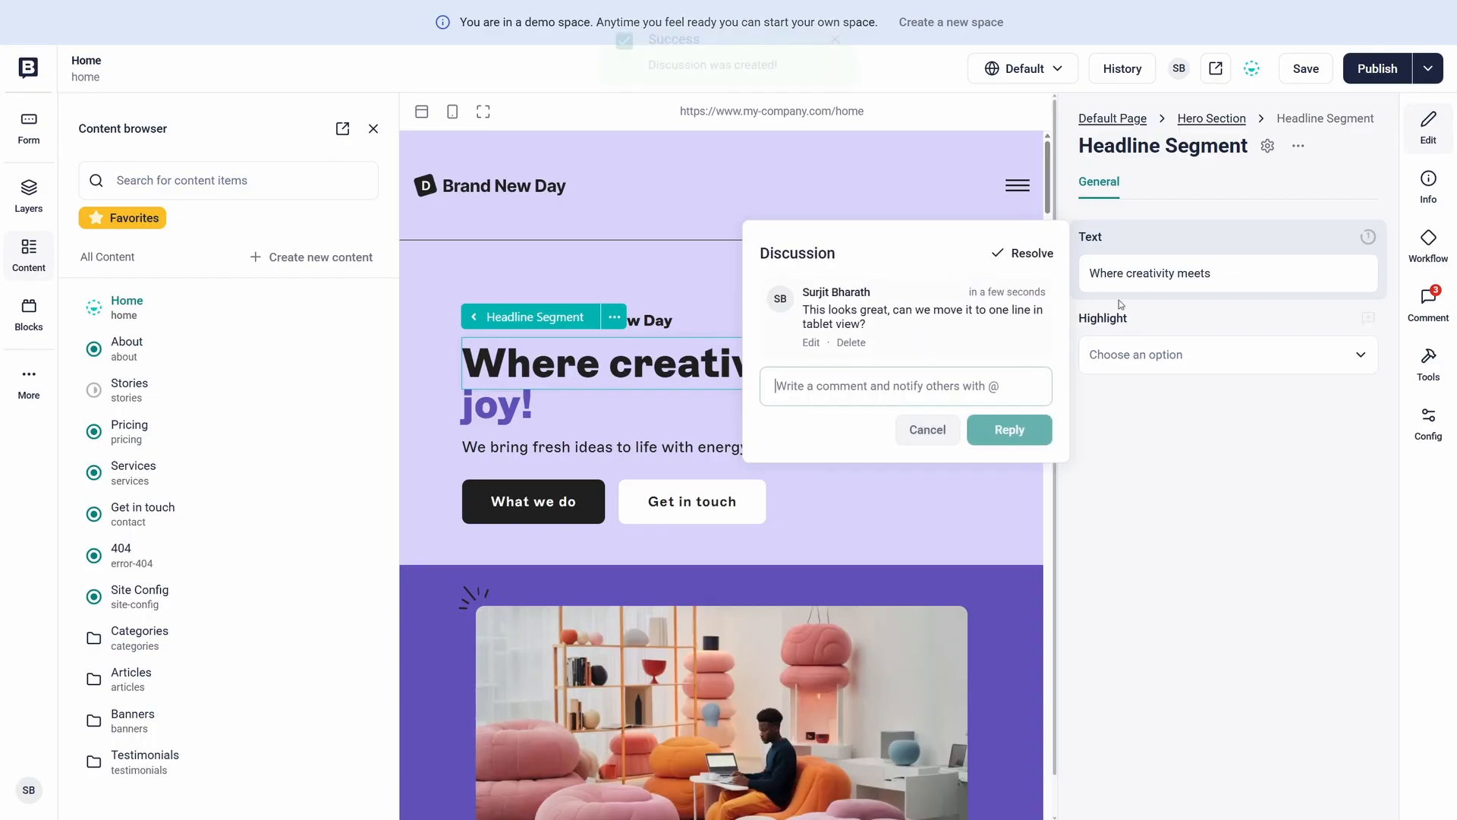
pyautogui.click(869, 546)
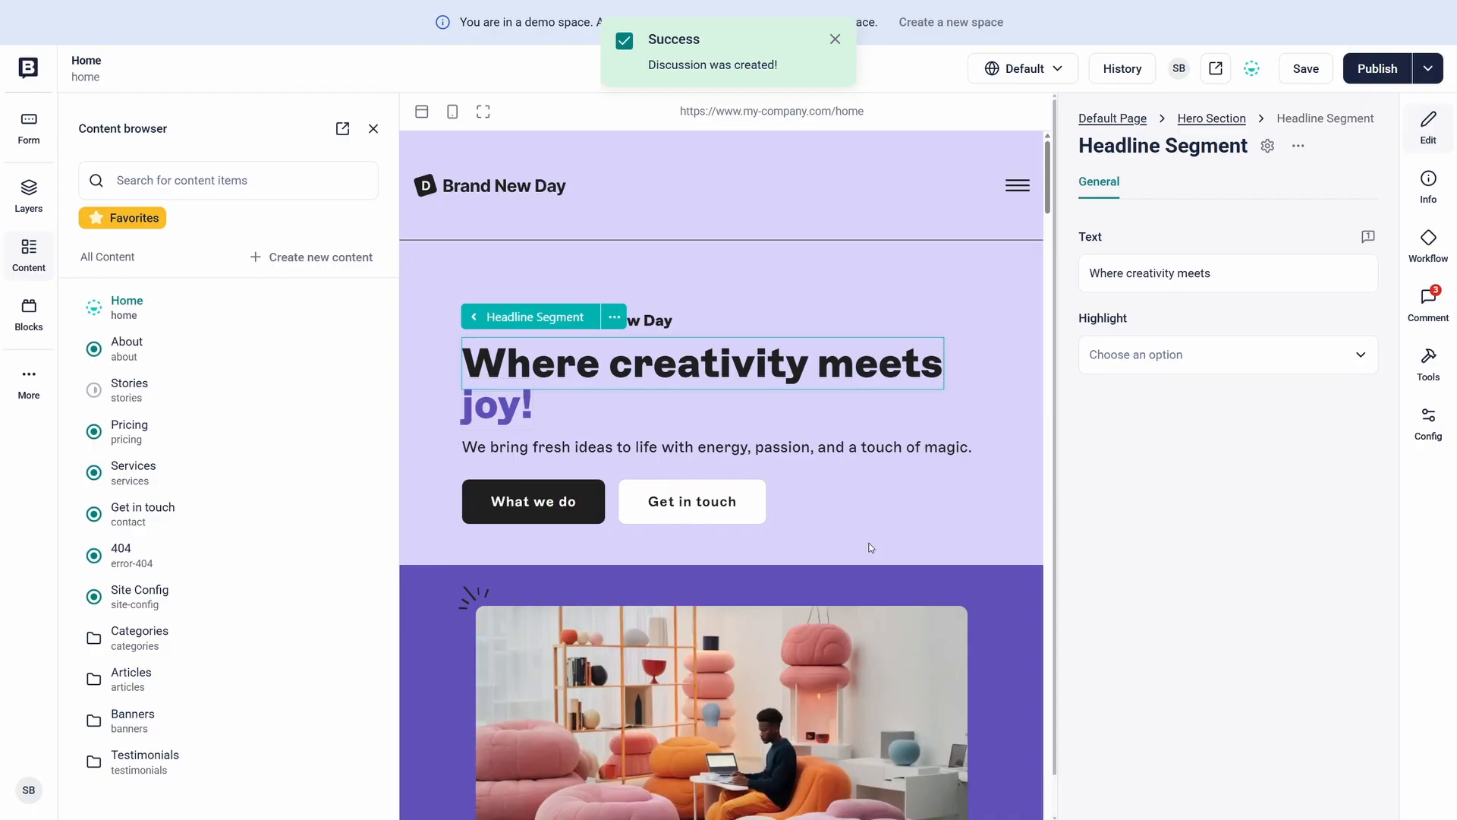
# From the Grid Section, list the page's open comments and view the discussion about moving the headline to one line.
pyautogui.scroll(-10, 871, 547)
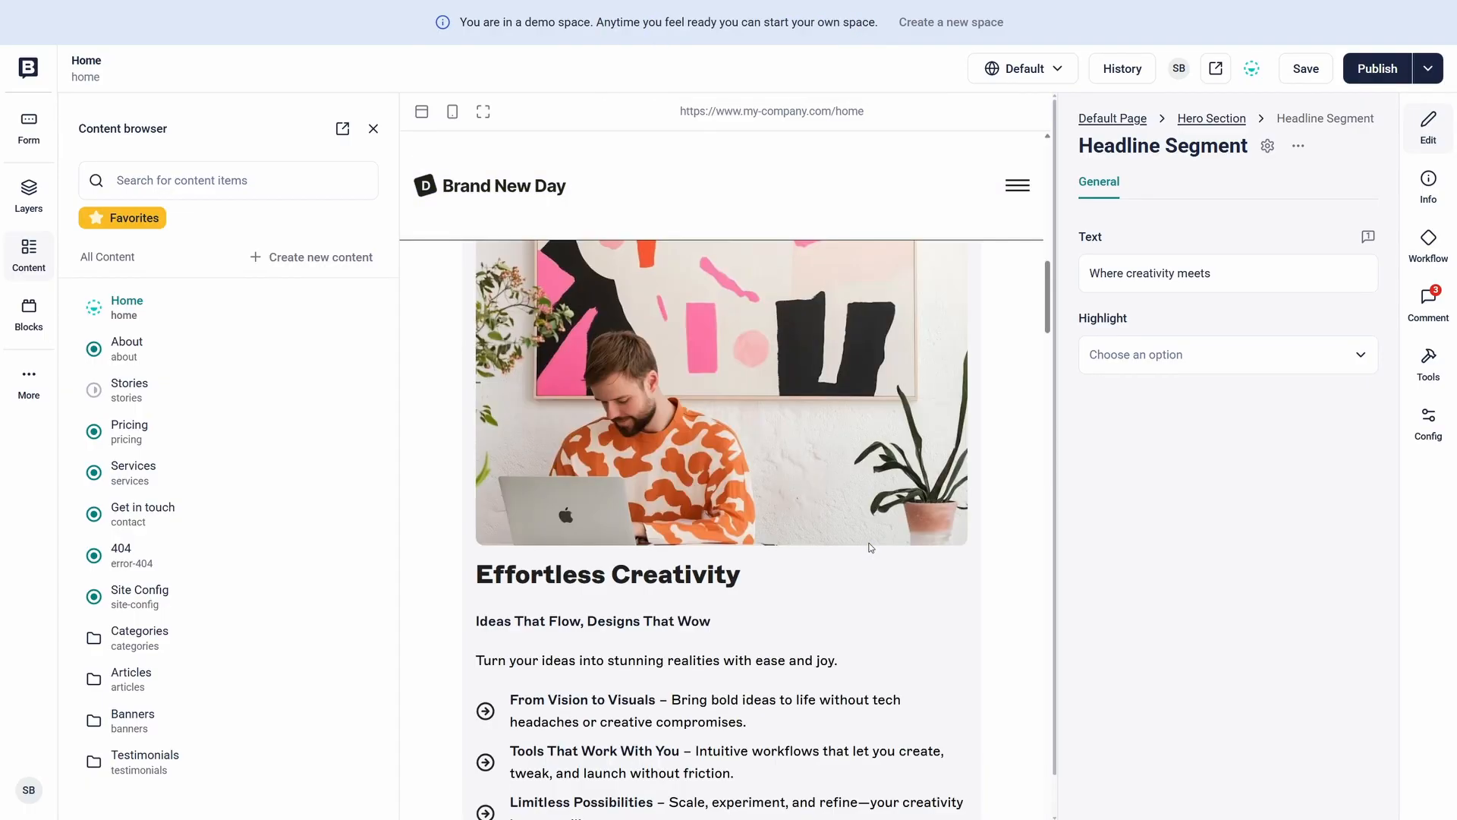
pyautogui.click(883, 516)
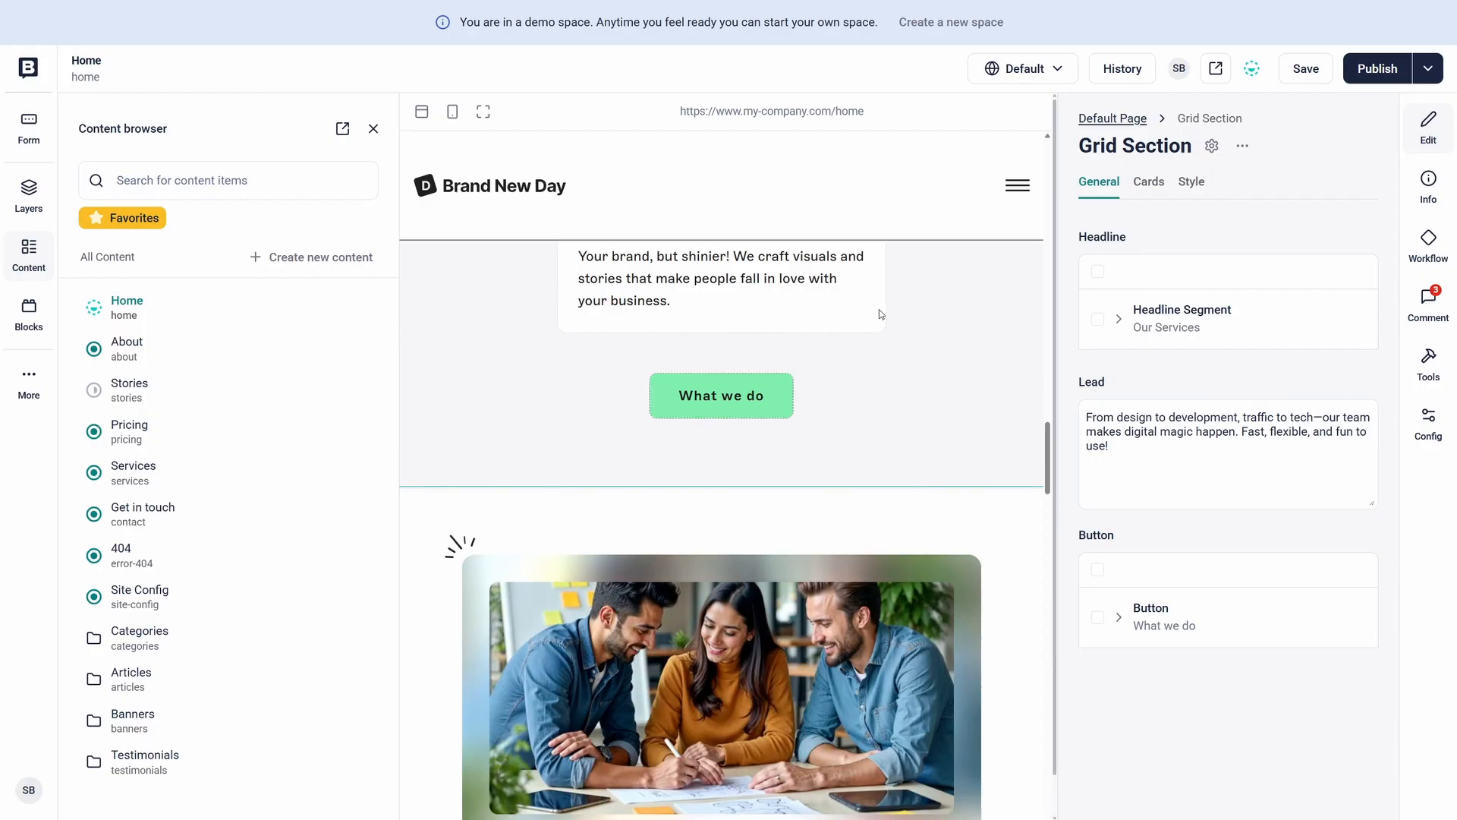
pyautogui.click(1427, 297)
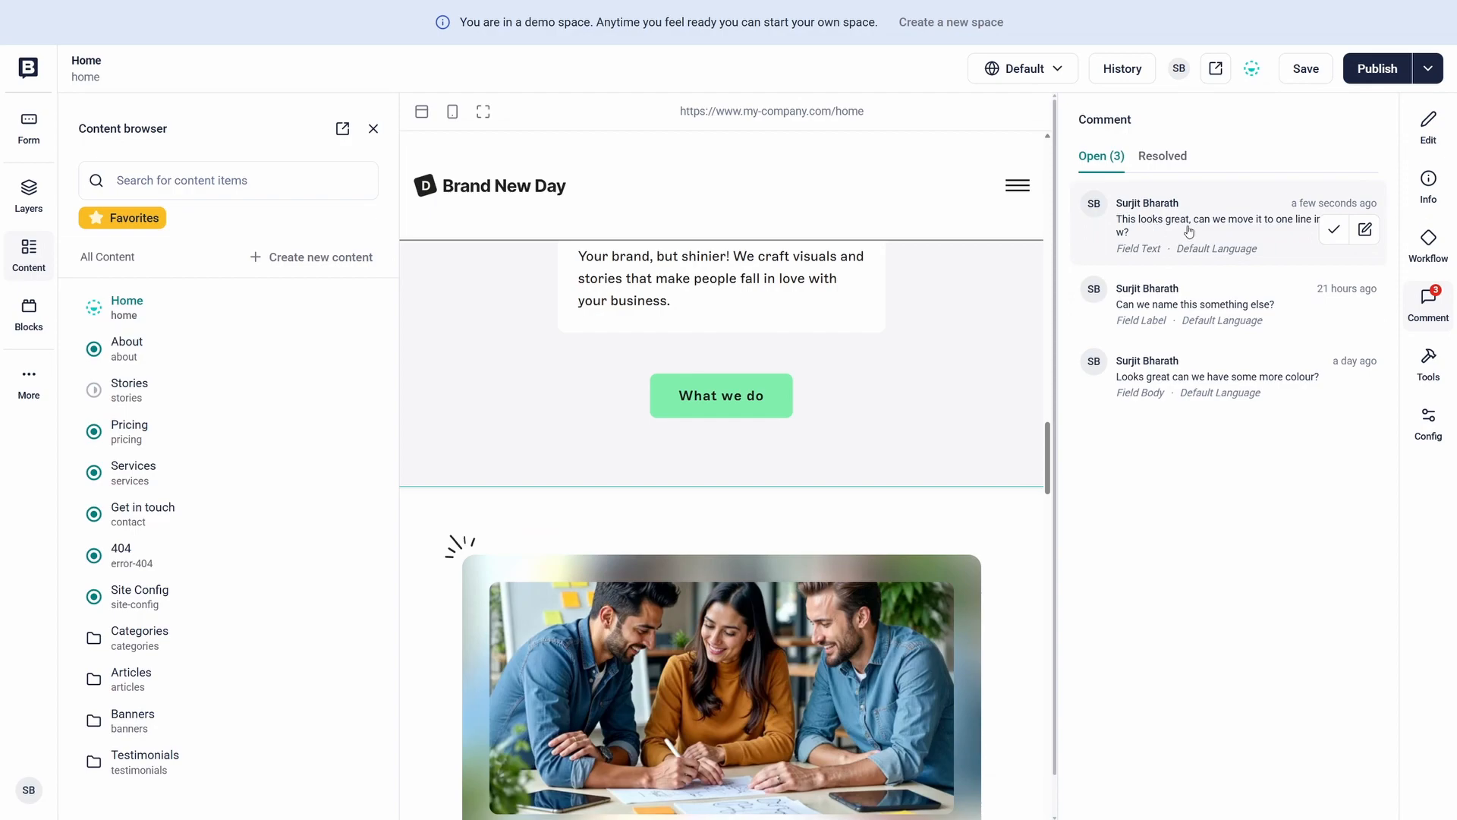
pyautogui.click(1188, 231)
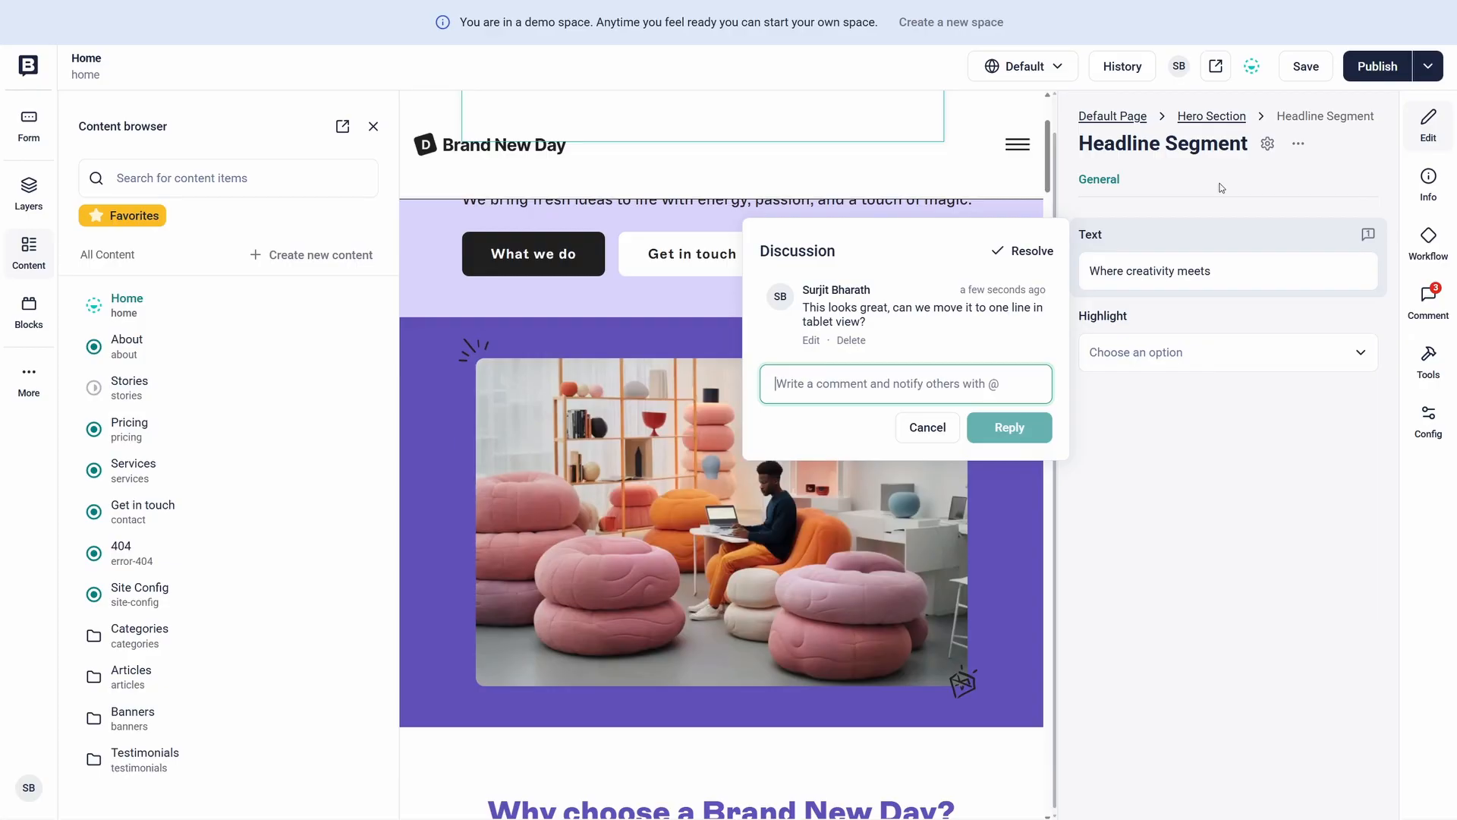
pyautogui.click(918, 436)
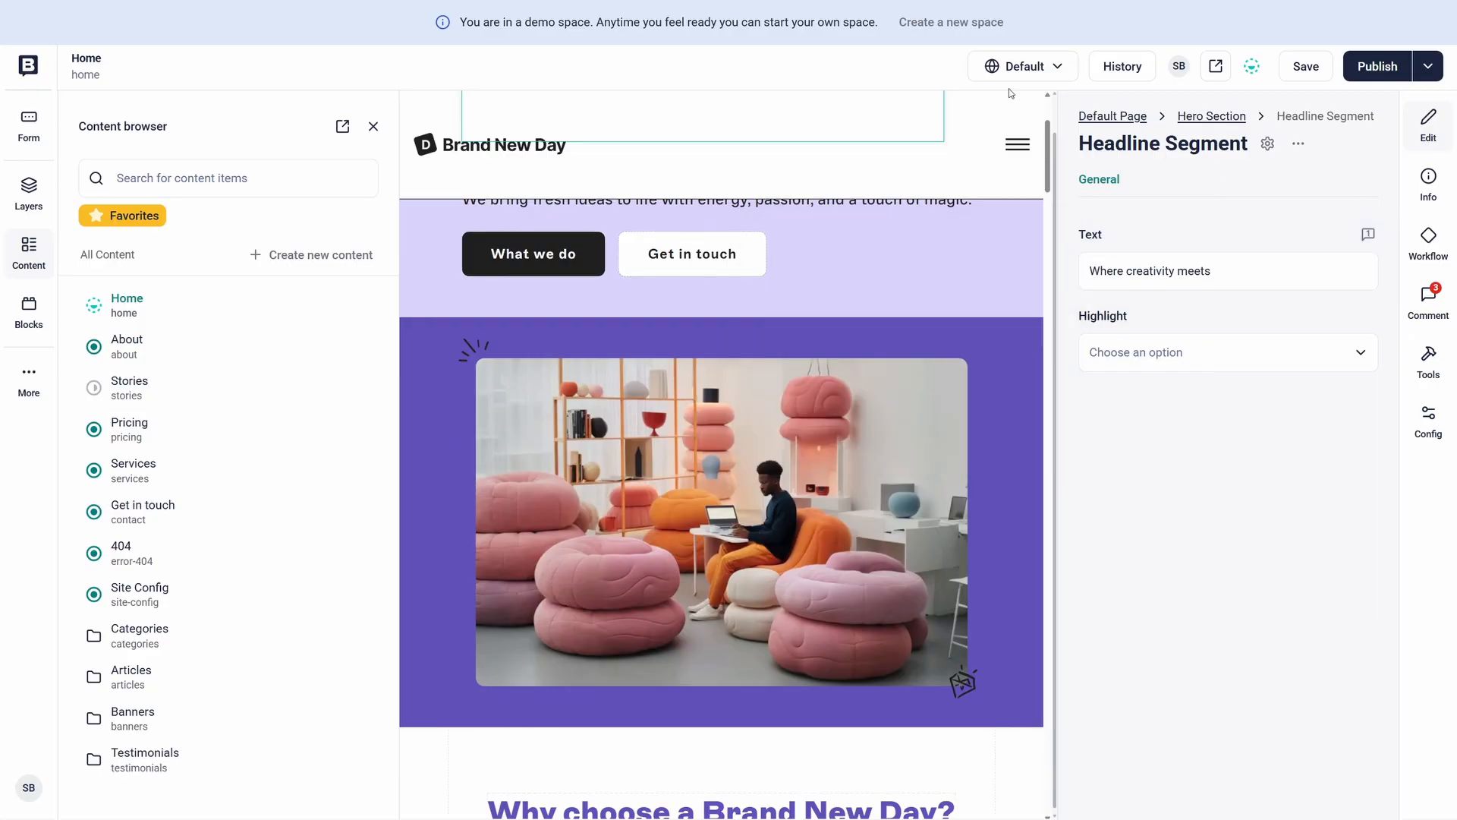
# Check which languages are available for the Home page, keeping the Default language.
pyautogui.click(1061, 72)
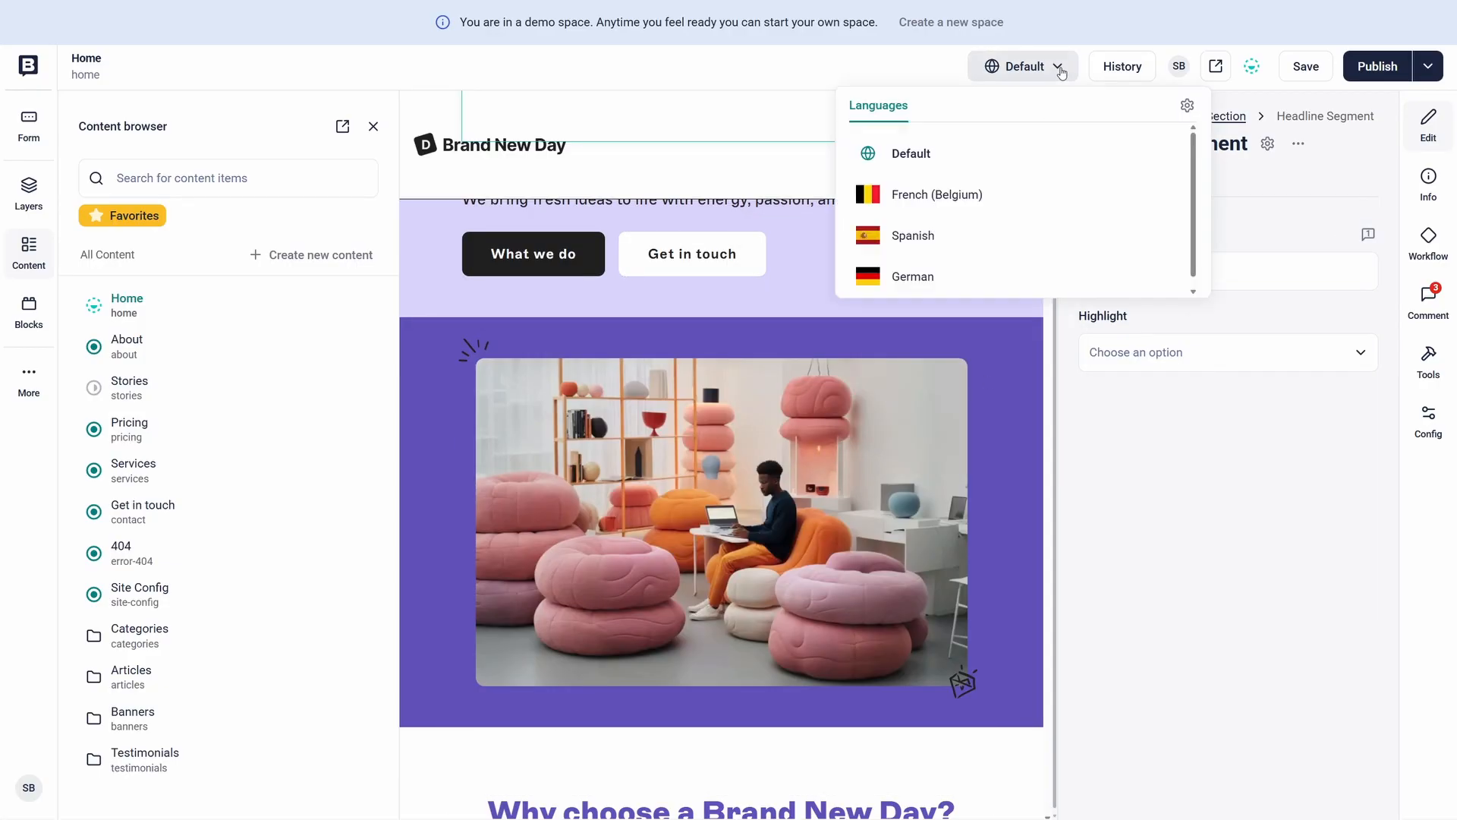
pyautogui.scroll(1, 937, 144)
pyautogui.click(1056, 71)
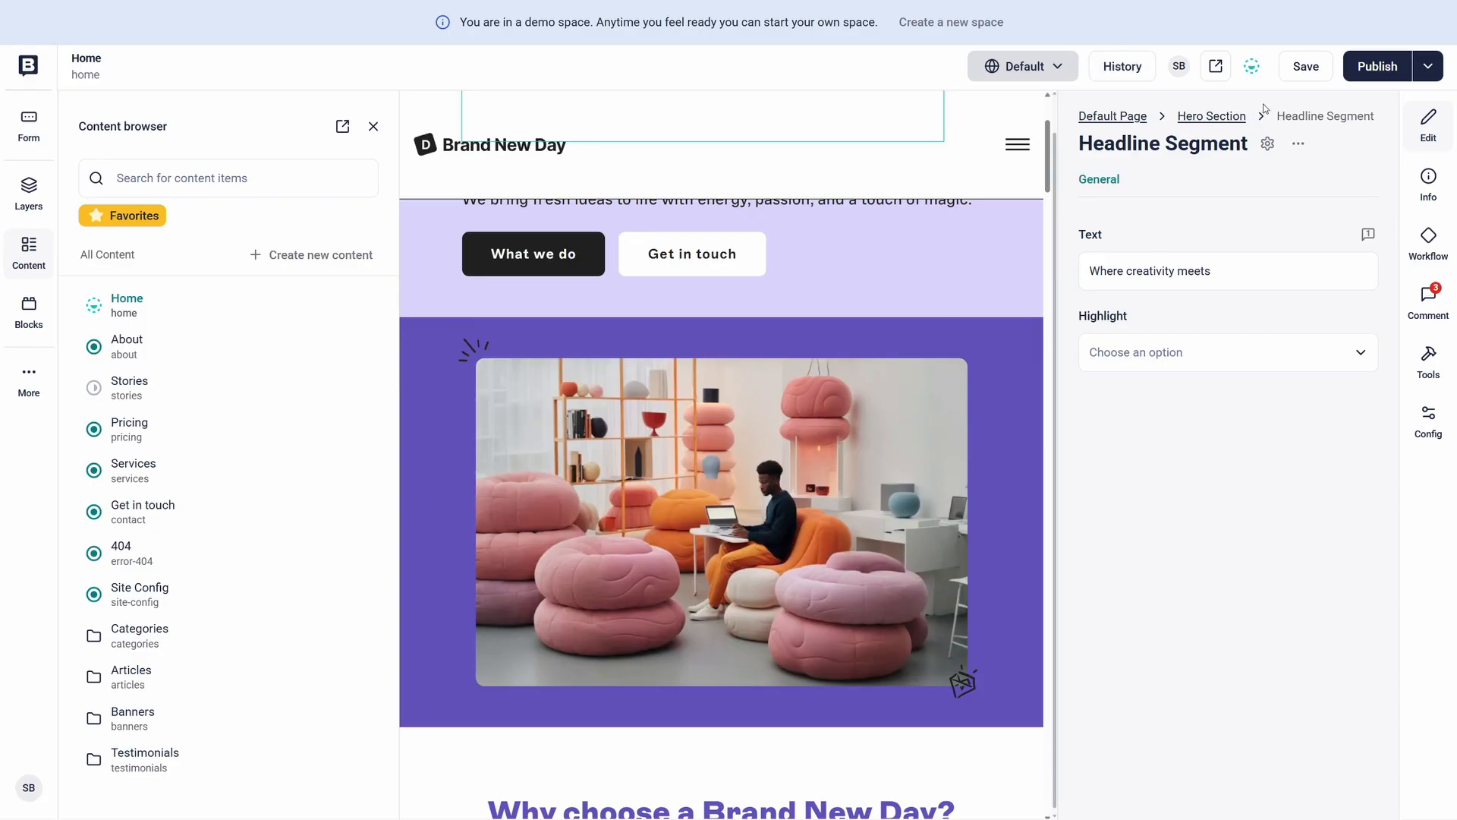
# Save the Home page again and review its sections in the preview, returning to the Hero Section.
pyautogui.click(1305, 67)
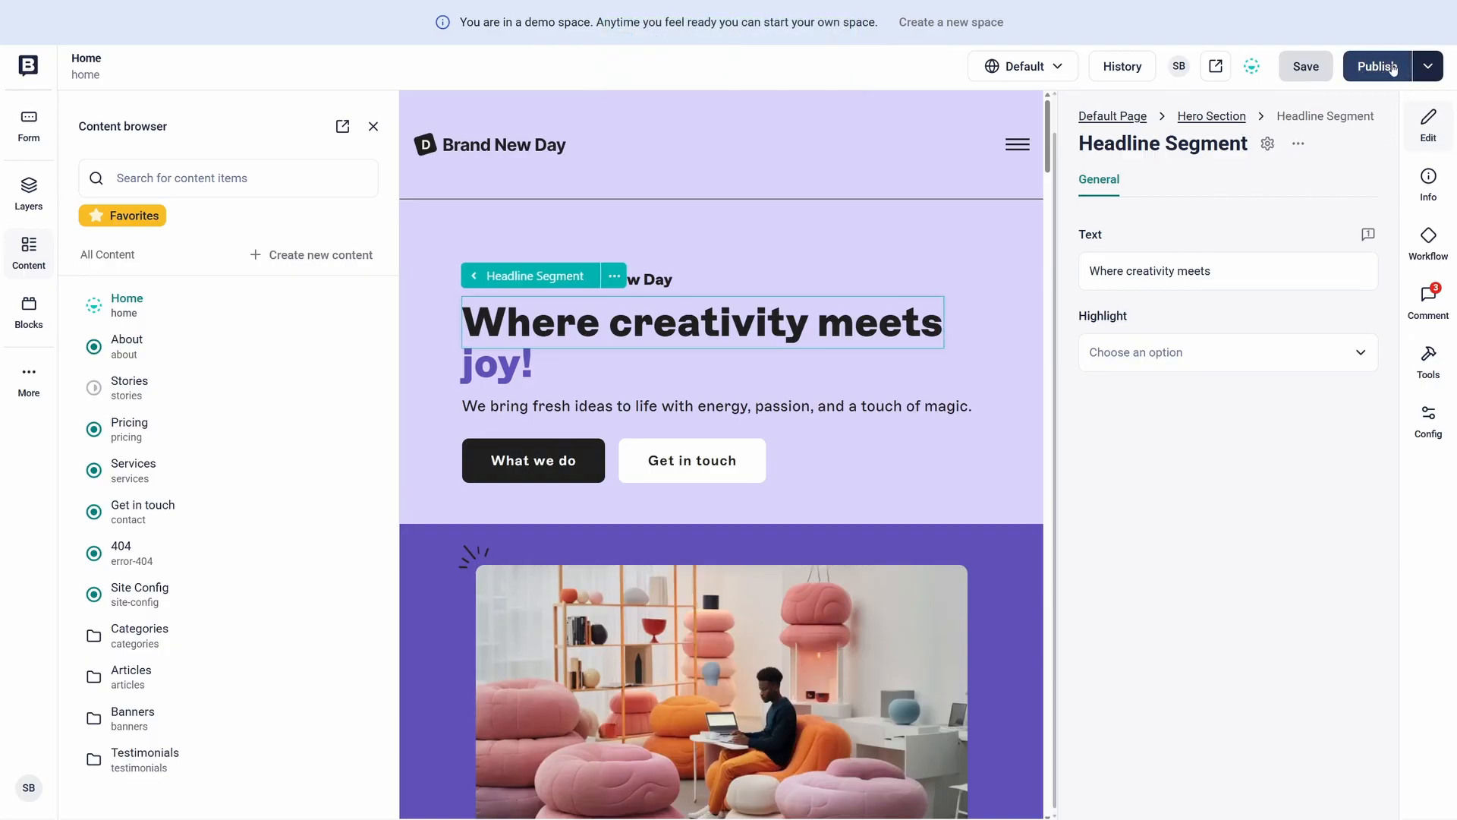
pyautogui.scroll(-10, 792, 360)
pyautogui.scroll(-15, 791, 359)
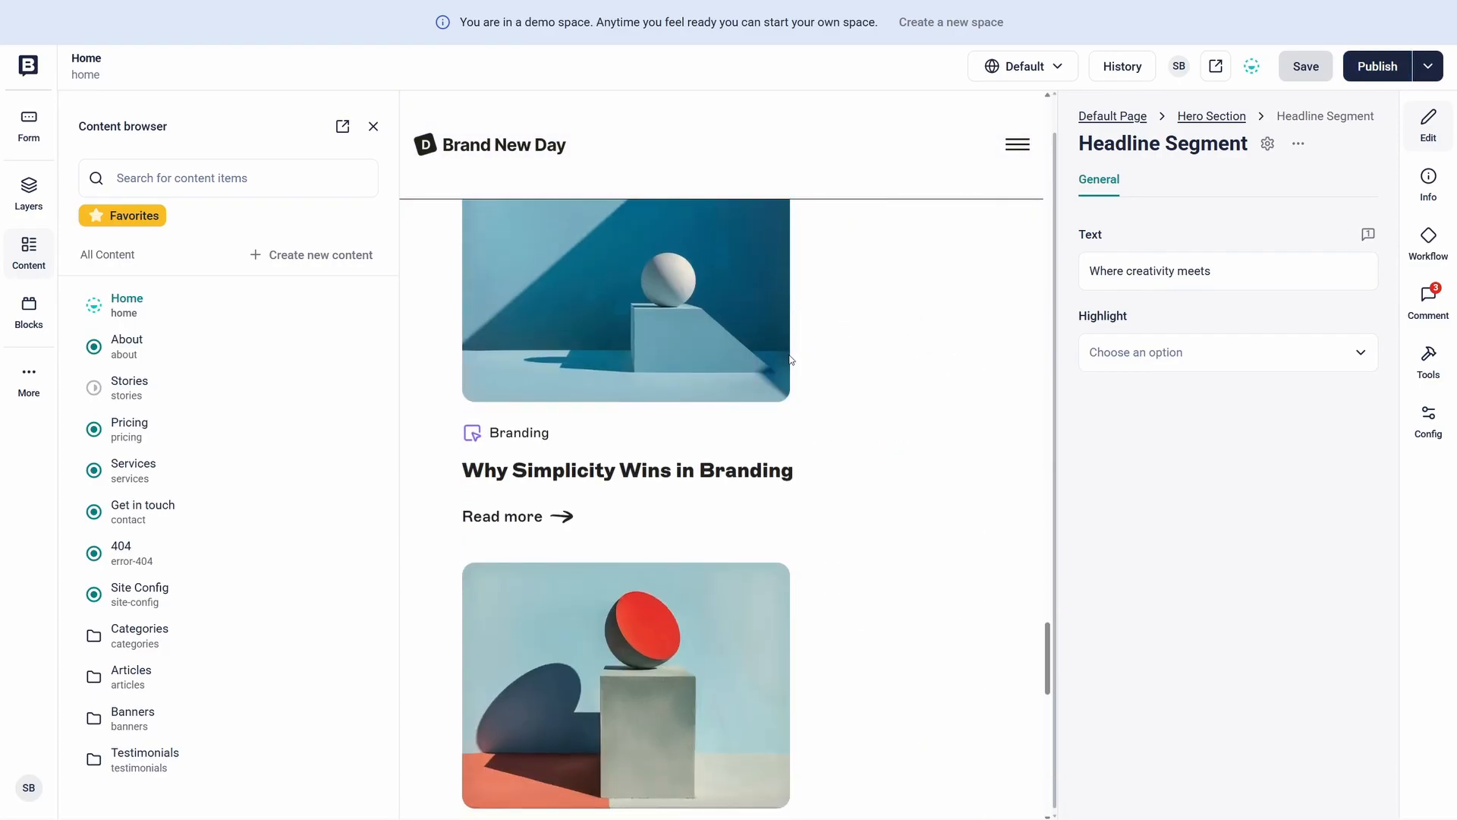
pyautogui.scroll(20, 791, 360)
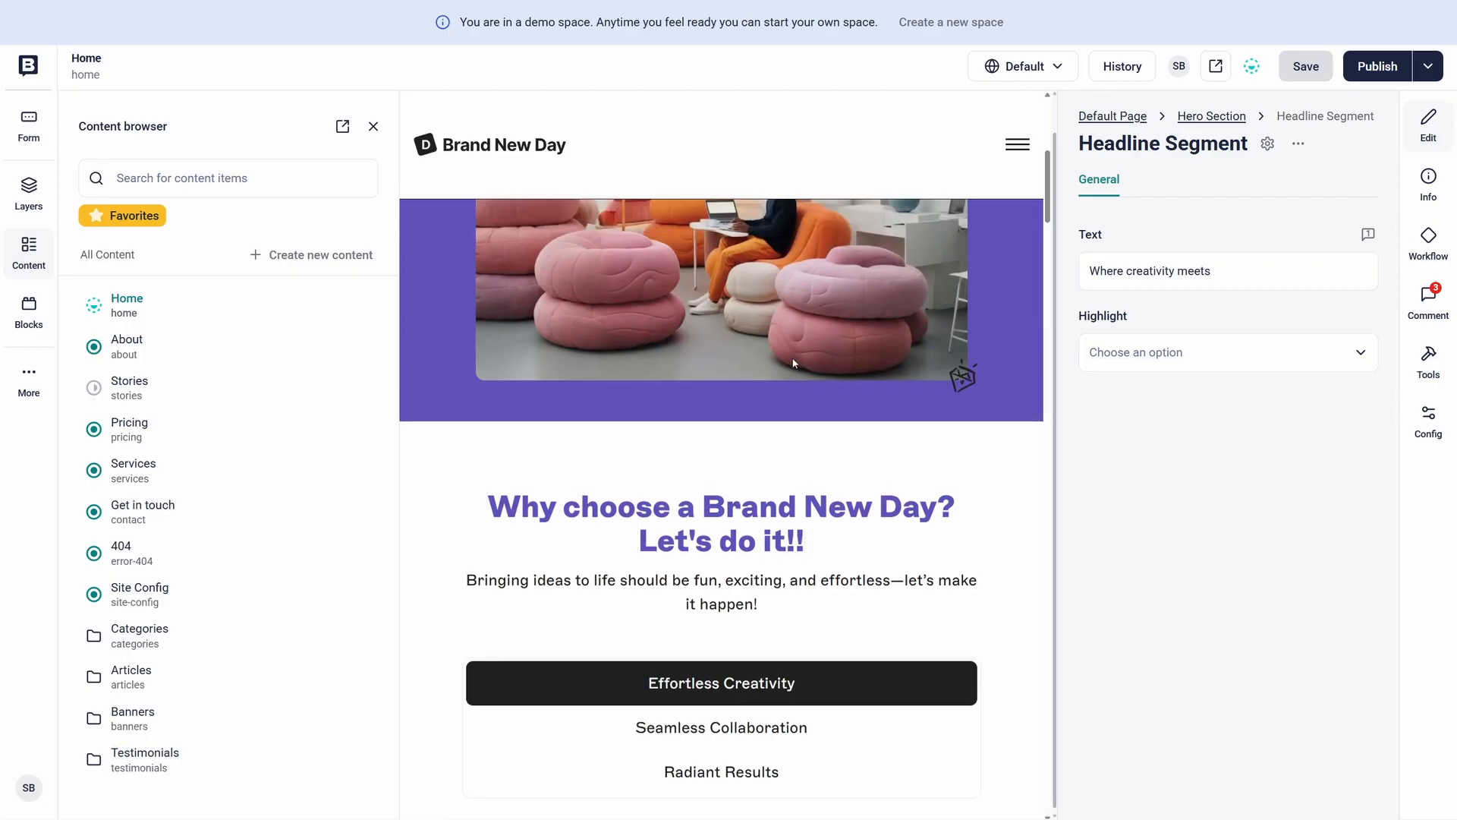
pyautogui.scroll(6, 794, 363)
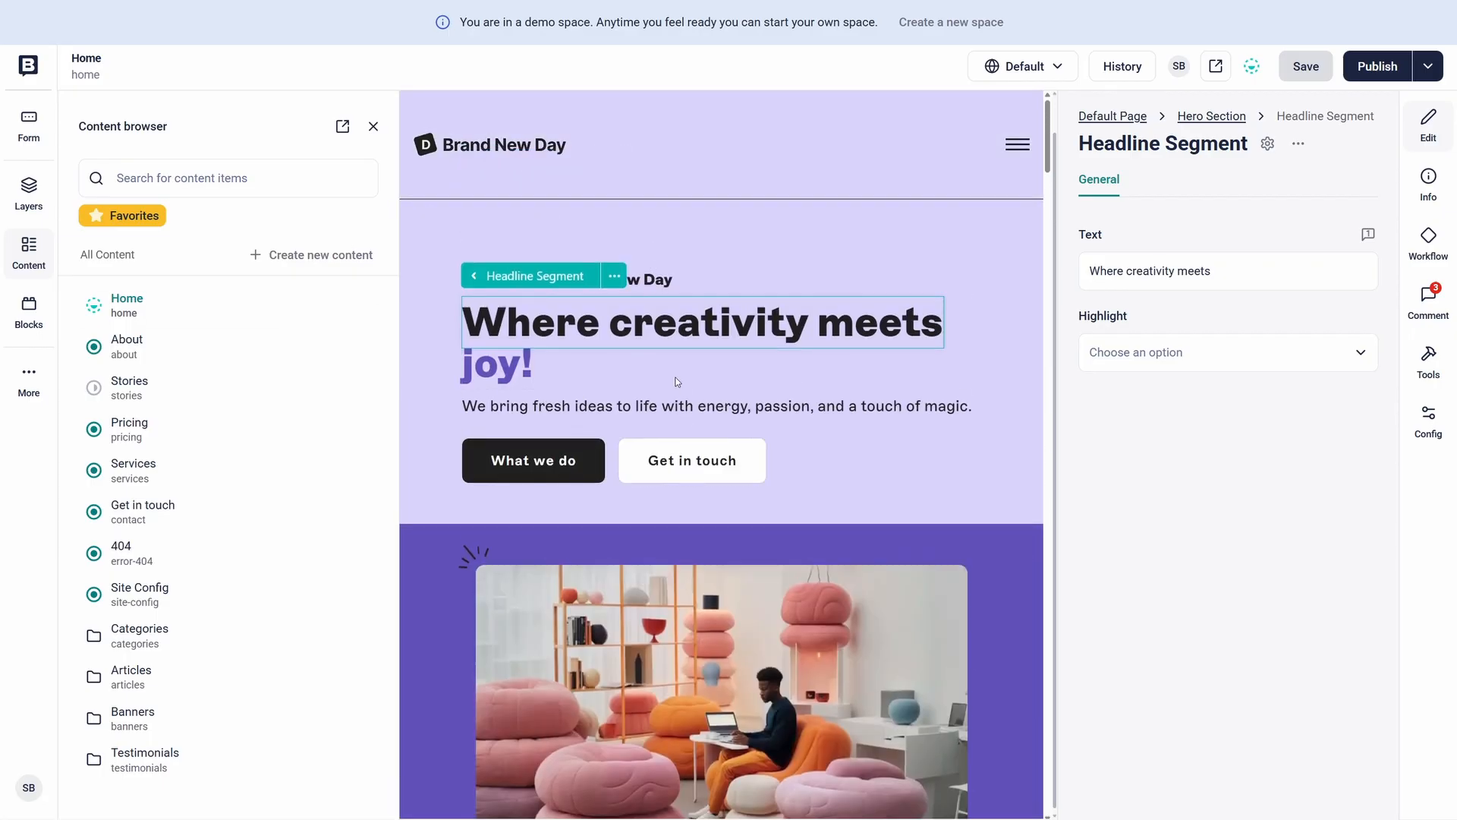
# Open the block library from the editor and look through all blocks and the headline-segment block's fields.
pyautogui.click(29, 311)
pyautogui.scroll(-12, 553, 379)
pyautogui.scroll(-1, 553, 376)
pyautogui.scroll(12, 553, 374)
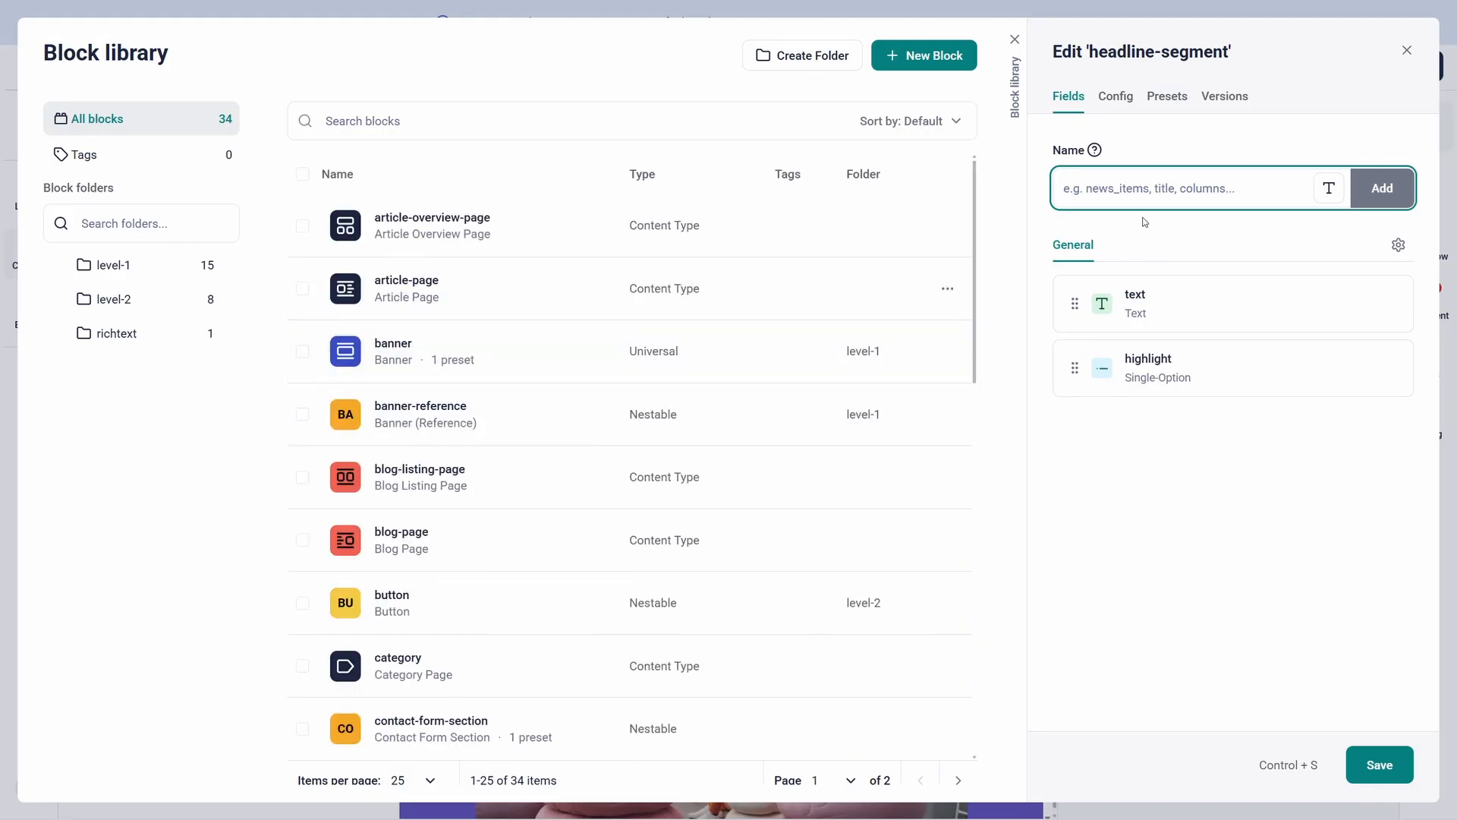
pyautogui.moveTo(1369, 302)
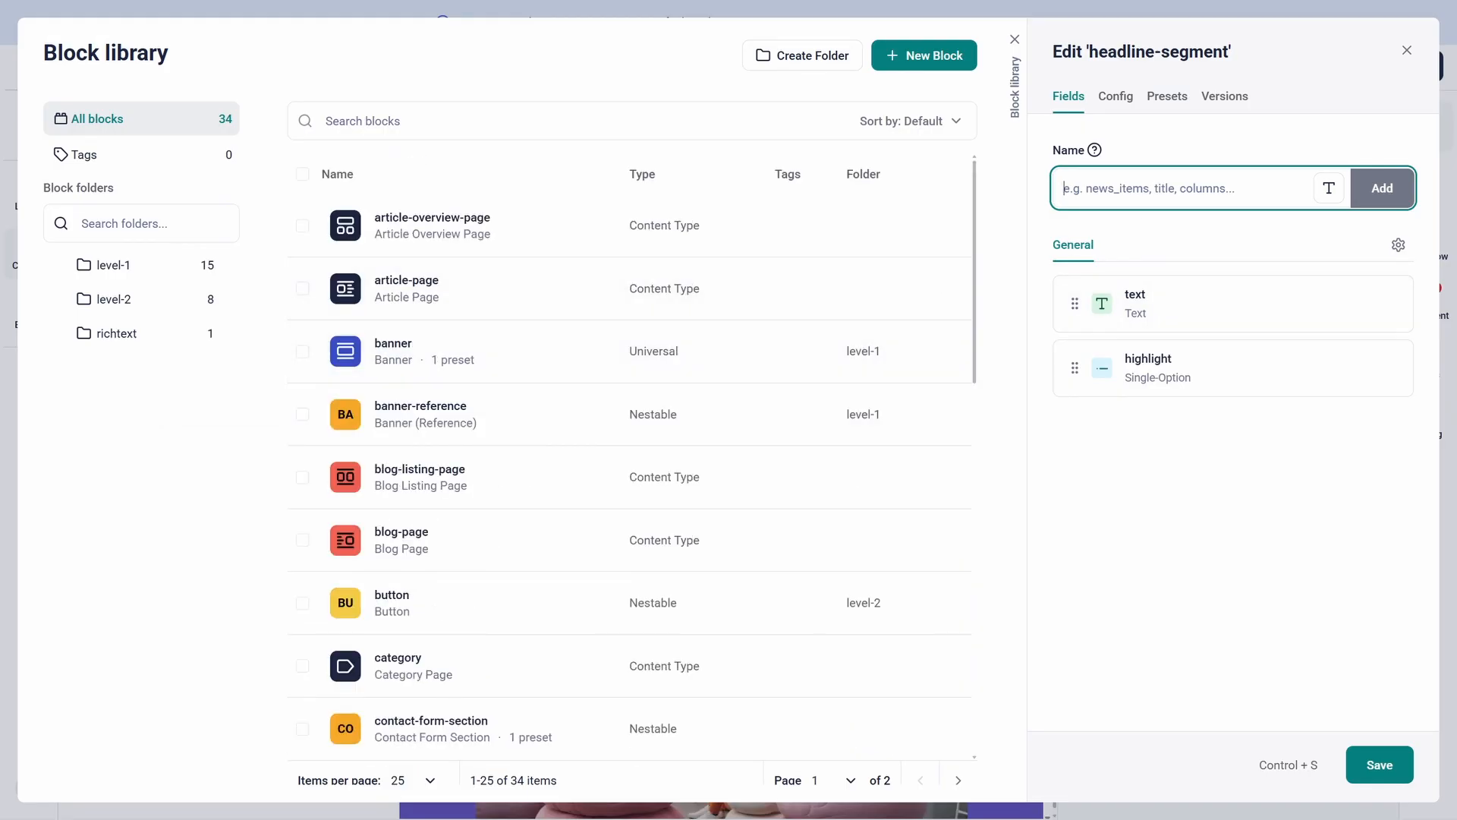